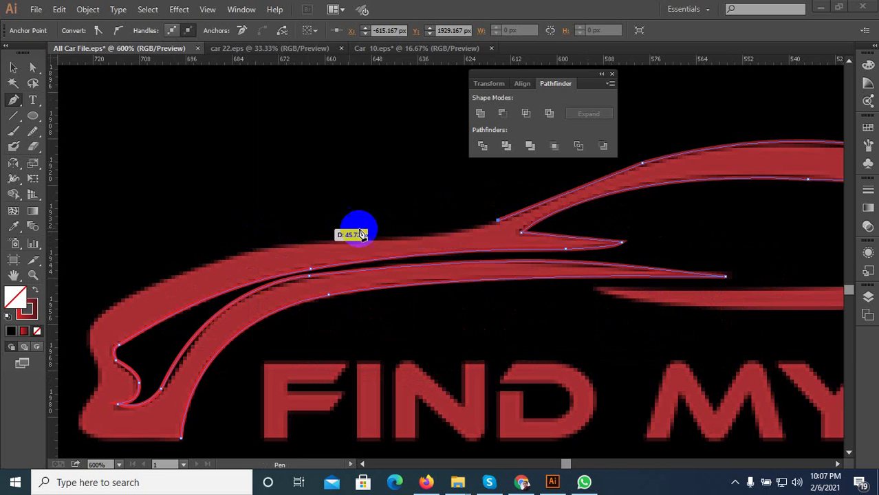
# Trace the car's hood line with curved Pen anchors, making the last point a corner
pyautogui.moveTo(500, 221); pyautogui.dragTo(416, 239)
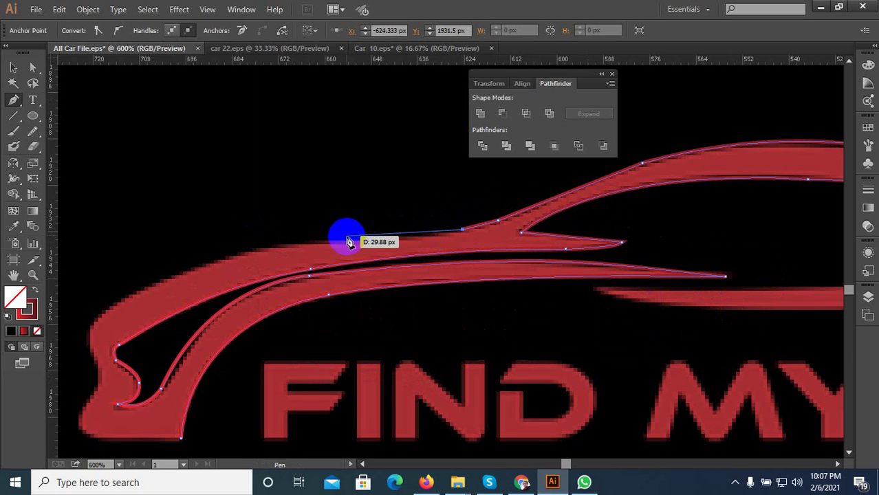
pyautogui.moveTo(316, 241)
pyautogui.mouseDown()
pyautogui.moveTo(242, 258)
pyautogui.moveTo(274, 252)
pyautogui.moveTo(281, 265)
pyautogui.moveTo(243, 293)
pyautogui.mouseUp()
pyautogui.scroll(-5, 318, 256)
pyautogui.scroll(5, 294, 258)
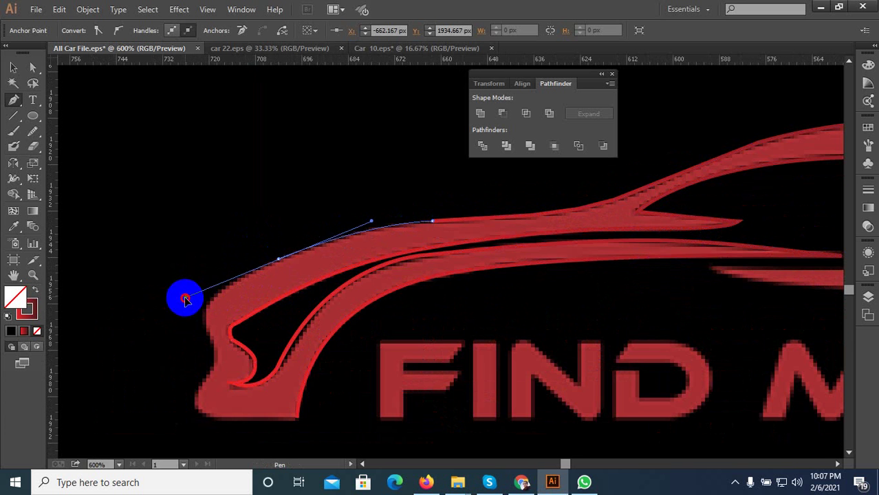
pyautogui.keyDown('alt'); pyautogui.click(273, 266); pyautogui.keyUp('alt')
pyautogui.keyDown('alt'); pyautogui.click(278, 265); pyautogui.keyUp('alt')
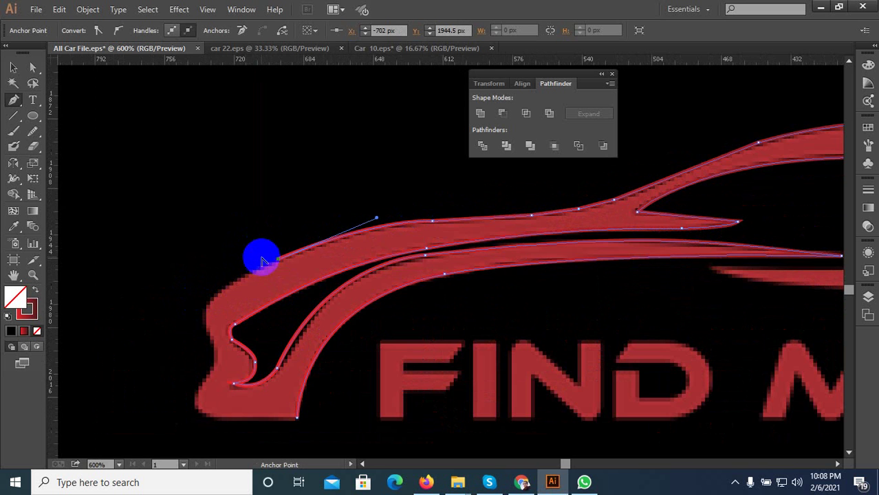
pyautogui.scroll(-3, 256, 255)
pyautogui.scroll(3, 236, 284)
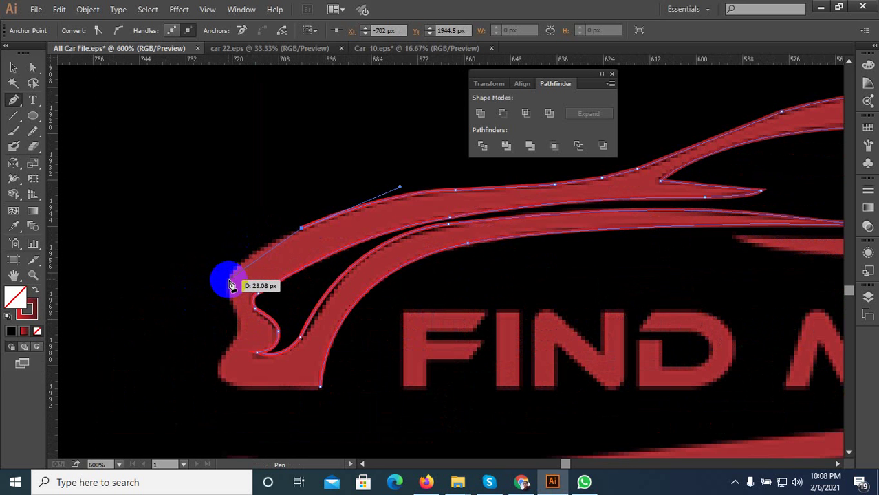
# Continue the path down the nose, through its inner notch, to the bottom front edge
pyautogui.moveTo(231, 286)
pyautogui.mouseDown()
pyautogui.moveTo(225, 311)
pyautogui.moveTo(258, 342)
pyautogui.mouseUp()
pyautogui.scroll(2, 237, 316)
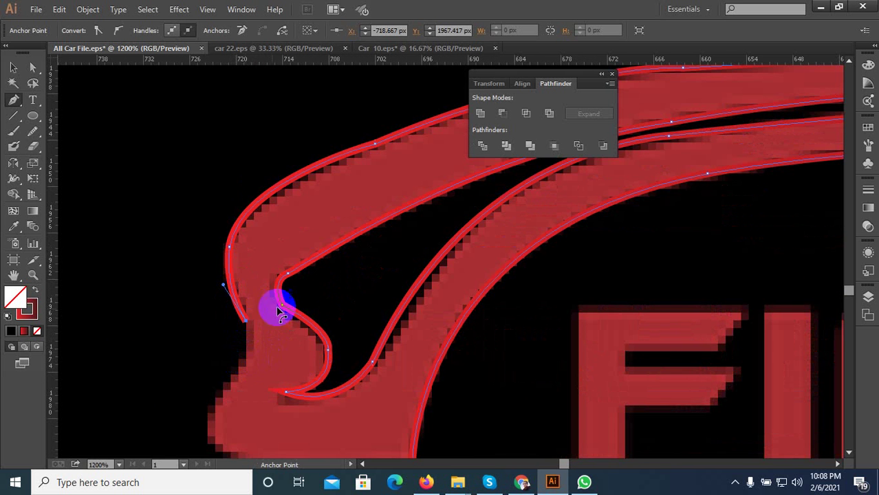
pyautogui.scroll(-2, 300, 333)
pyautogui.scroll(3, 286, 337)
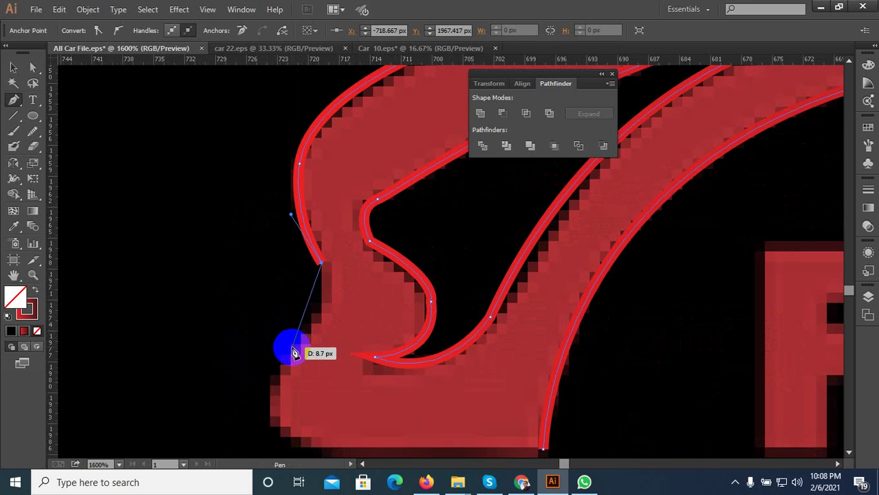
pyautogui.moveTo(293, 348); pyautogui.dragTo(258, 385)
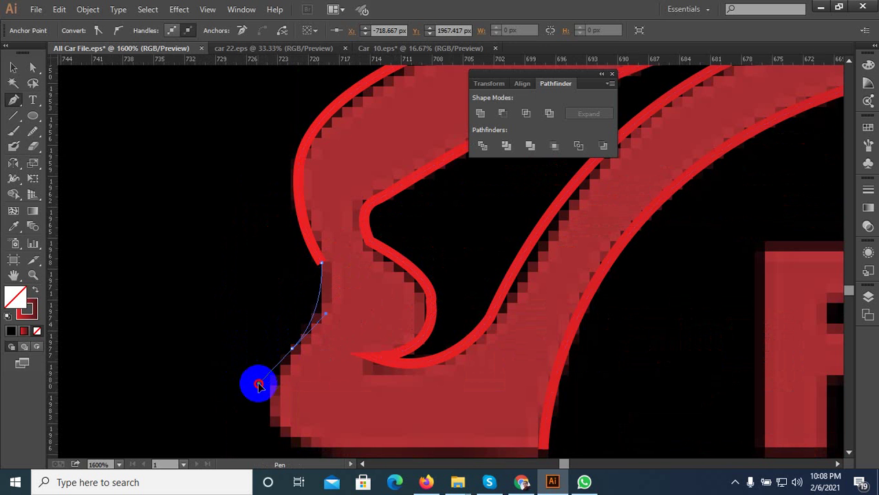
pyautogui.click(292, 348)
pyautogui.scroll(-2, 271, 304)
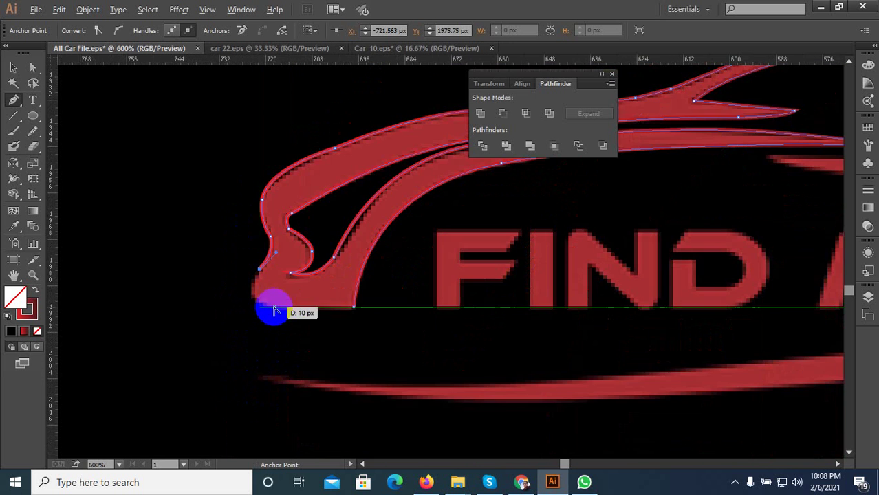
pyautogui.scroll(3, 271, 304)
pyautogui.moveTo(273, 295)
pyautogui.mouseDown()
pyautogui.moveTo(364, 304)
pyautogui.moveTo(368, 314)
pyautogui.moveTo(406, 296)
pyautogui.mouseUp()
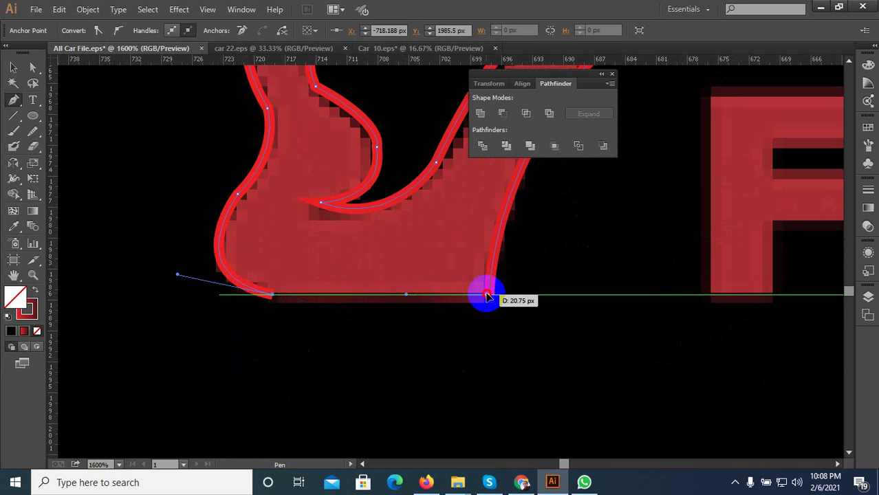
pyautogui.moveTo(486, 296); pyautogui.dragTo(29, 237)
pyautogui.scroll(-3, 210, 269)
pyautogui.scroll(1, 246, 192)
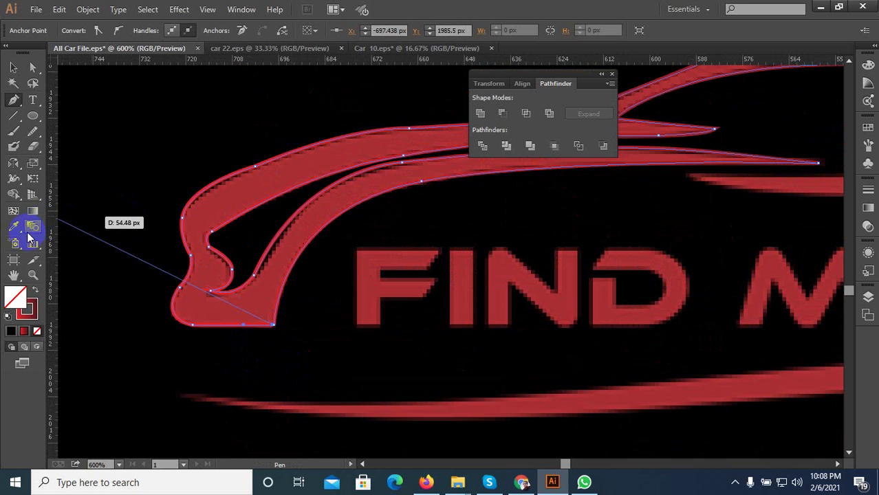
# Fill the traced car outline with the red sampled from the FIND MY RIDE logo
pyautogui.click(12, 227)
pyautogui.click(298, 237)
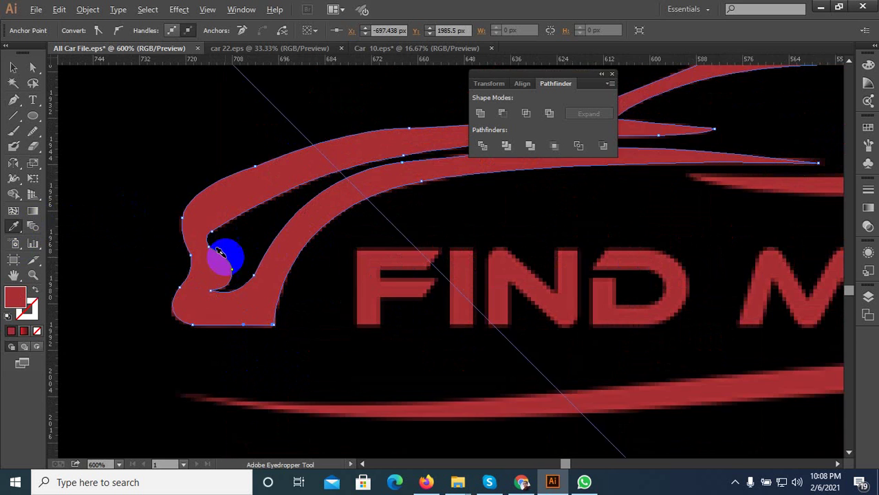
pyautogui.scroll(-3, 227, 258)
pyautogui.scroll(4, 272, 239)
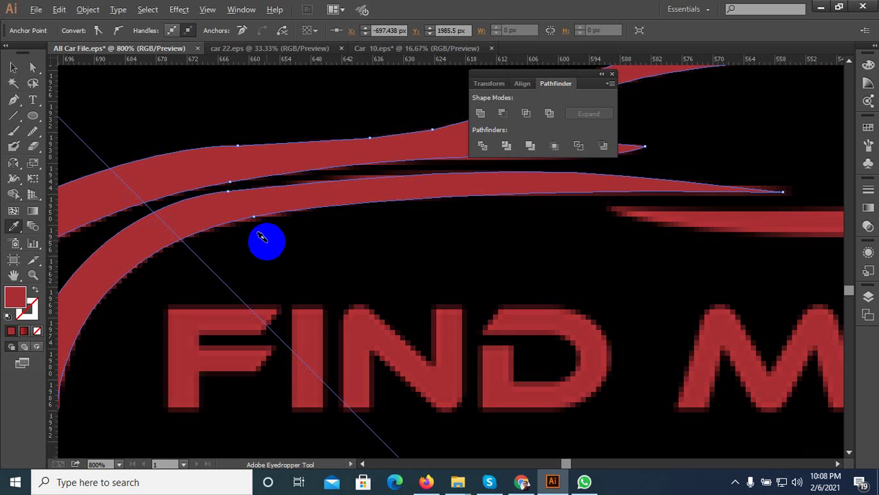
pyautogui.scroll(-1, 262, 236)
pyautogui.scroll(-1, 281, 239)
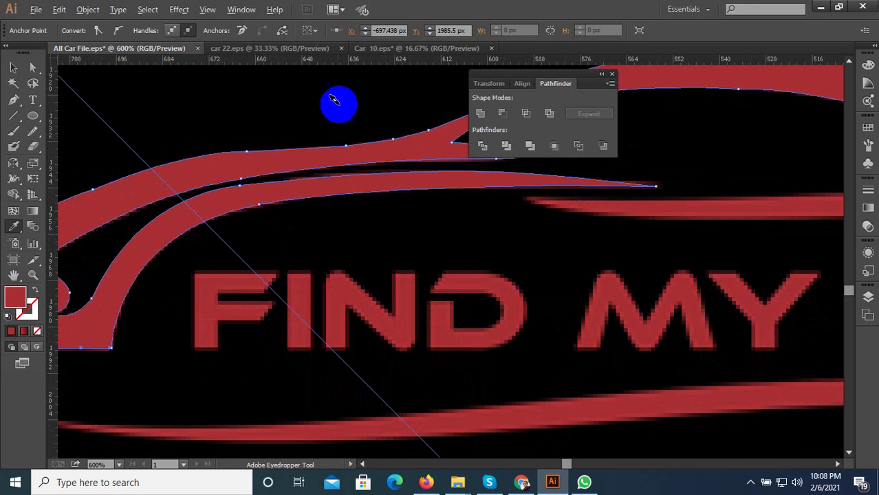
pyautogui.scroll(-3, 341, 154)
pyautogui.scroll(3, 275, 157)
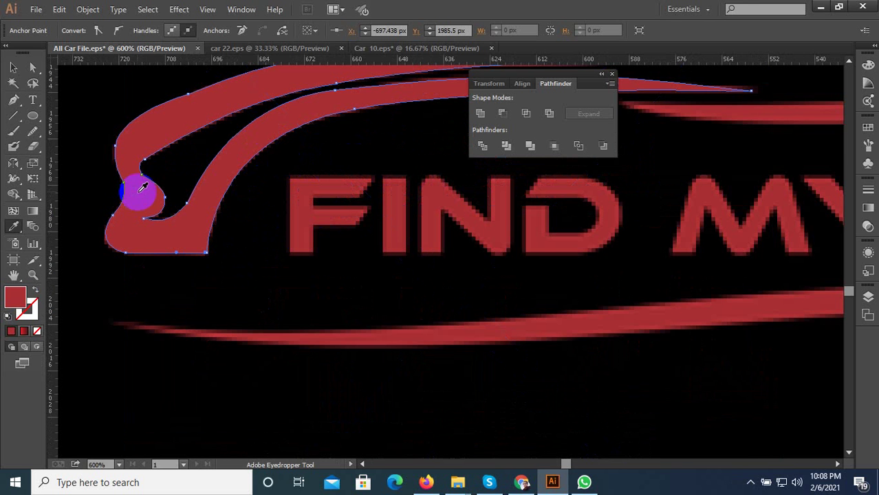
pyautogui.click(13, 100)
# Trace the swoosh's top edge from its left end to its pointed right tip
pyautogui.scroll(-3, 131, 298)
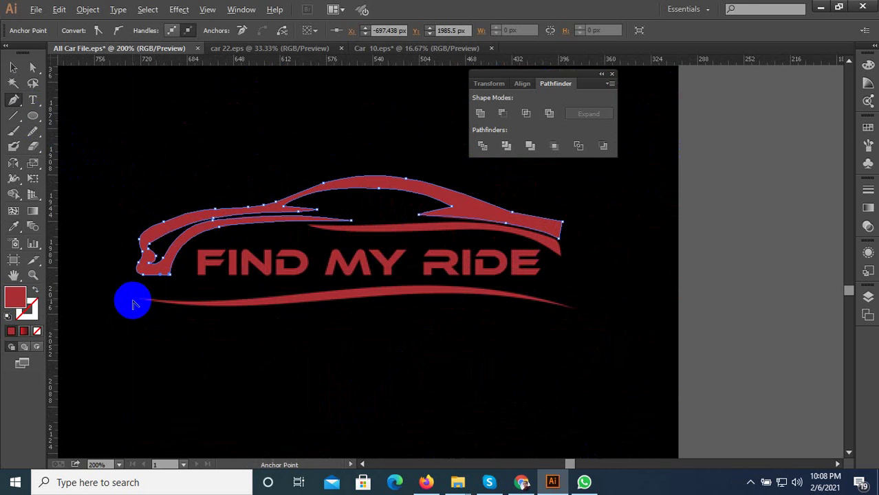
pyautogui.scroll(3, 120, 308)
pyautogui.click(174, 289)
pyautogui.scroll(-3, 200, 289)
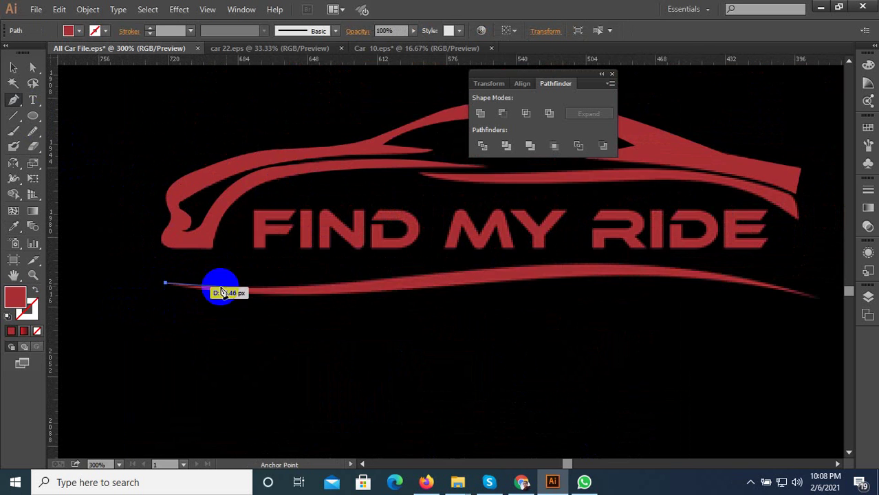
pyautogui.scroll(3, 241, 286)
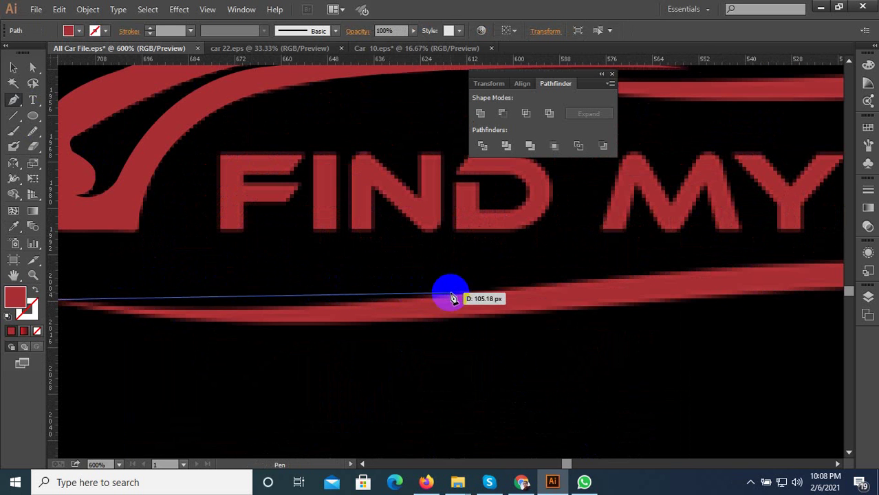
pyautogui.moveTo(449, 294)
pyautogui.mouseDown()
pyautogui.moveTo(570, 269)
pyautogui.moveTo(600, 276)
pyautogui.moveTo(672, 265)
pyautogui.mouseUp()
pyautogui.click(296, 303)
pyautogui.scroll(-3, 330, 302)
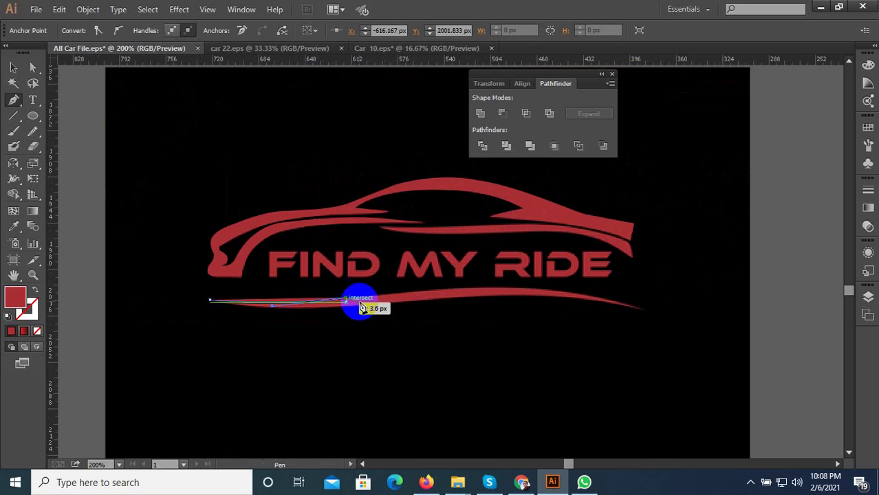
pyautogui.scroll(2, 523, 289)
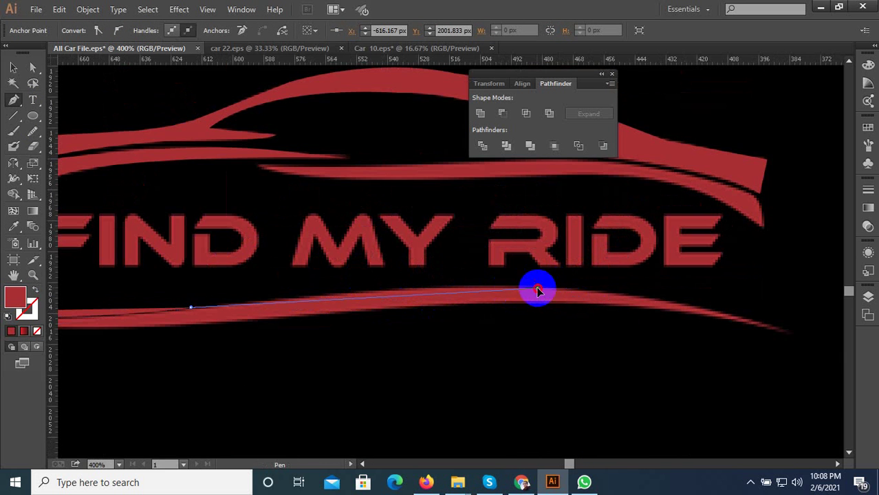
pyautogui.moveTo(538, 288); pyautogui.dragTo(654, 301)
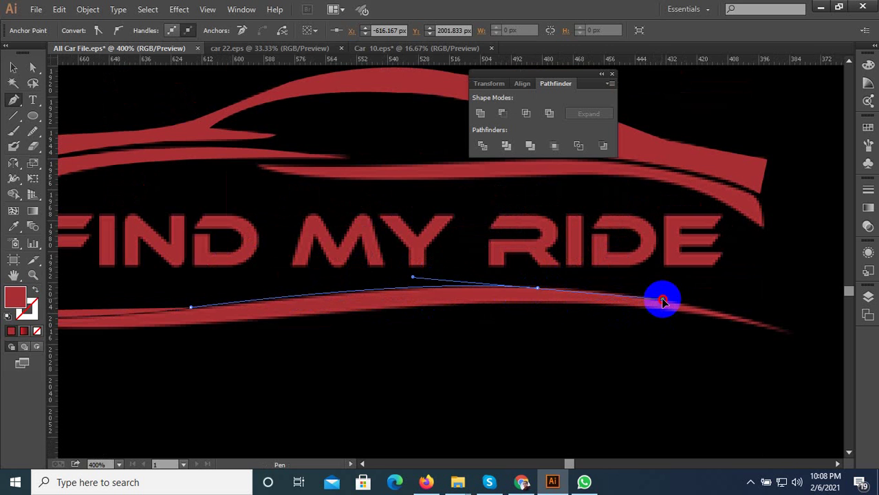
pyautogui.click(537, 288)
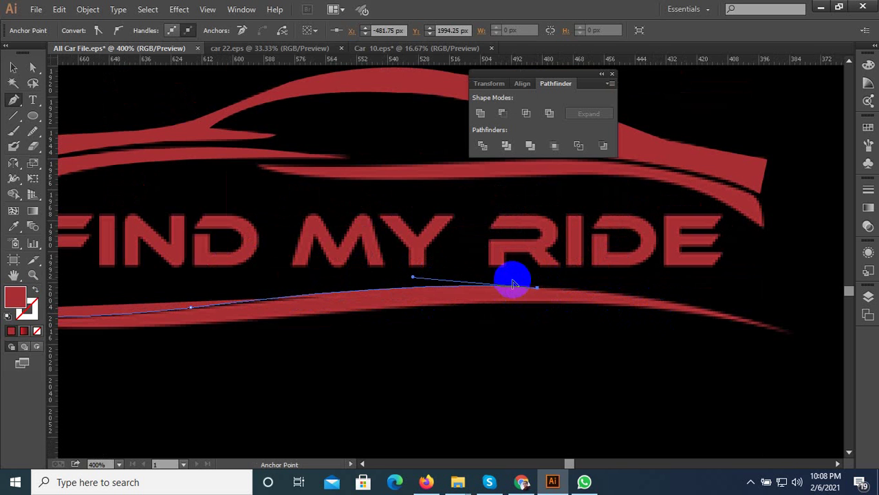
pyautogui.scroll(-3, 654, 313)
pyautogui.scroll(3, 647, 310)
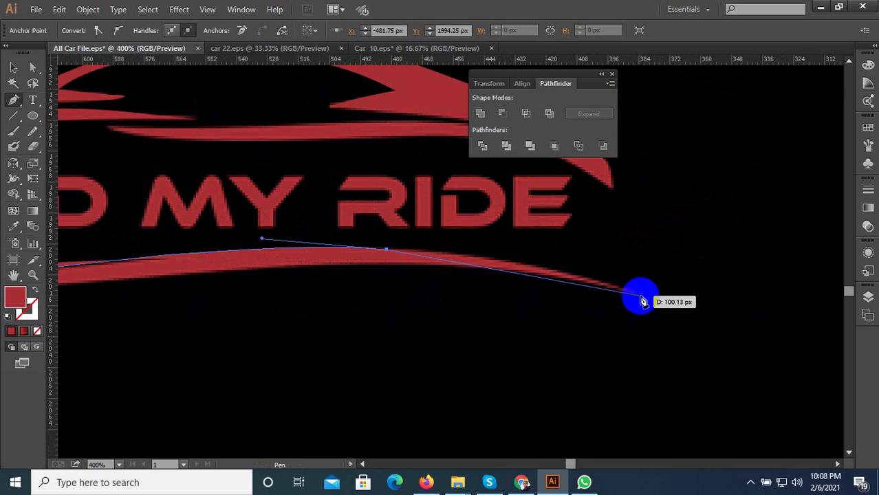
pyautogui.moveTo(641, 296); pyautogui.dragTo(582, 289)
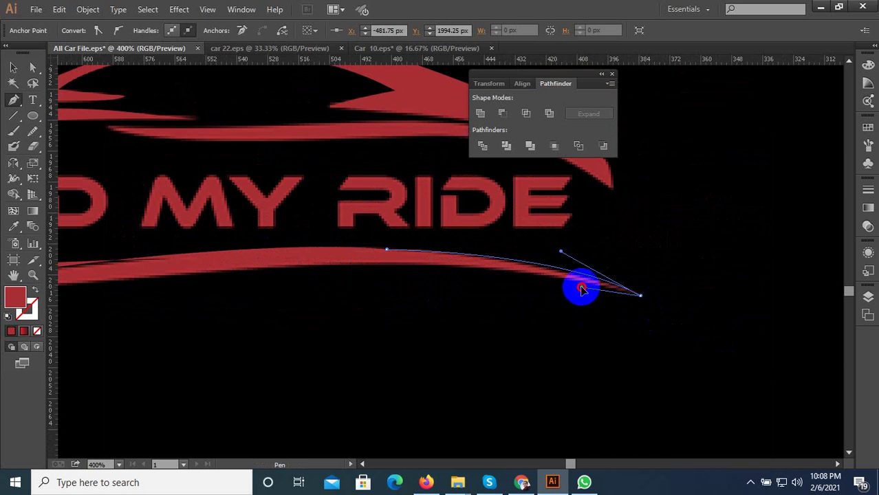
# Curve the path back along the swoosh's bottom edge, fill it with the logo red, and zoom to 100%
pyautogui.scroll(-2, 657, 241)
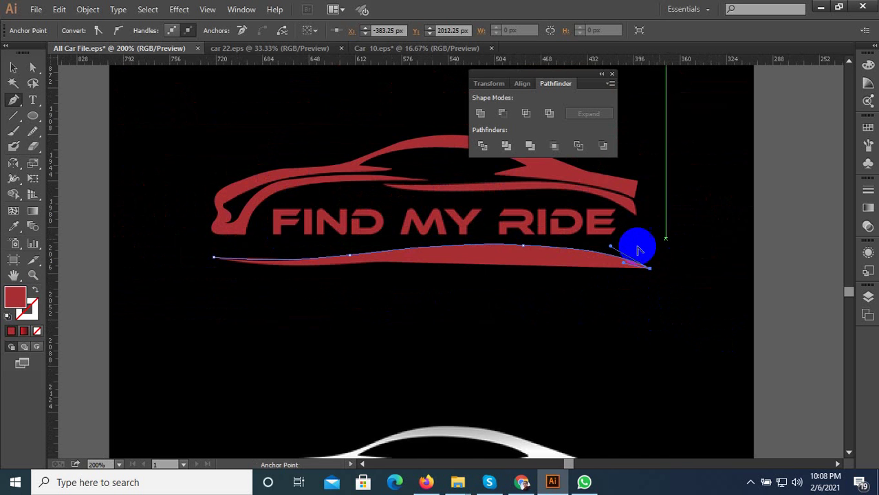
pyautogui.click(32, 294)
pyautogui.scroll(2, 499, 256)
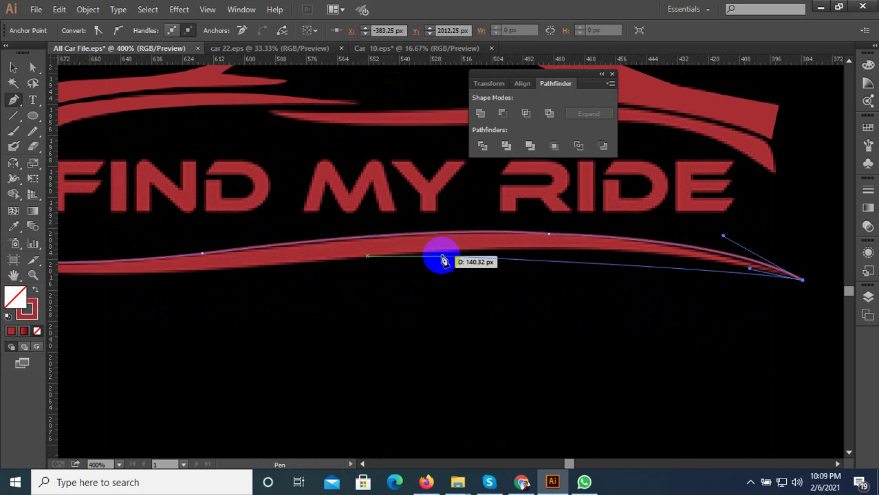
pyautogui.moveTo(367, 256)
pyautogui.mouseDown()
pyautogui.moveTo(135, 289)
pyautogui.moveTo(90, 284)
pyautogui.mouseUp()
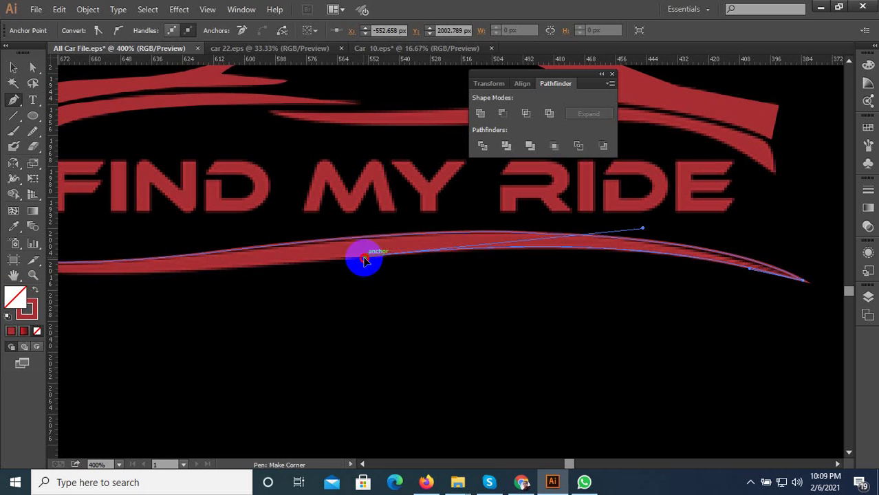
pyautogui.scroll(-2, 575, 294)
pyautogui.scroll(2, 330, 296)
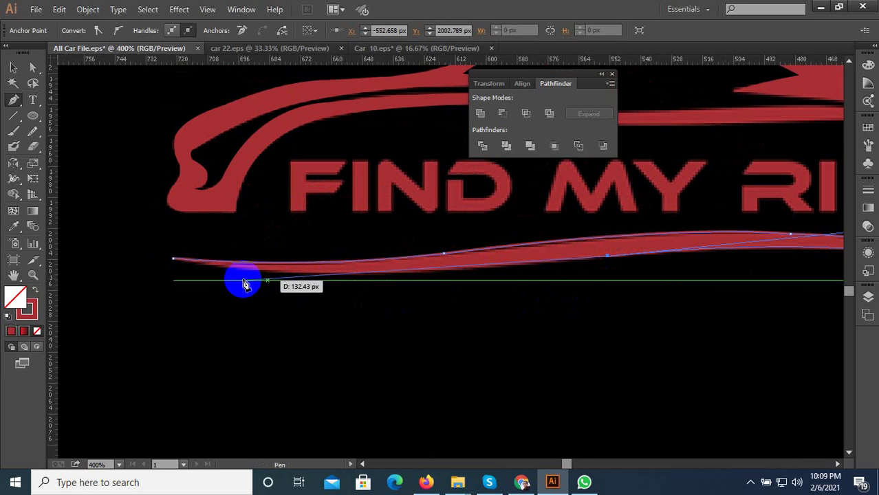
pyautogui.moveTo(245, 284)
pyautogui.mouseDown()
pyautogui.moveTo(113, 222)
pyautogui.moveTo(102, 235)
pyautogui.mouseUp()
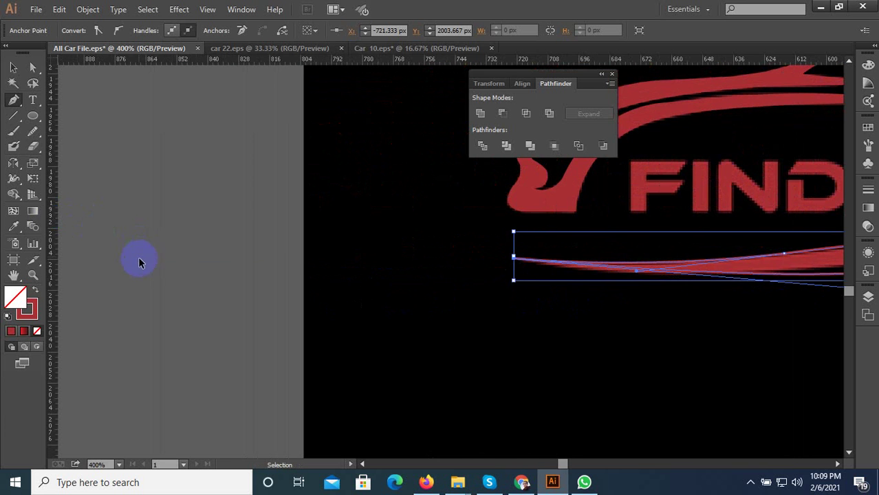
pyautogui.moveTo(138, 261); pyautogui.dragTo(129, 287)
pyautogui.scroll(-3, 129, 287)
pyautogui.scroll(2, 235, 290)
pyautogui.moveTo(281, 287); pyautogui.dragTo(311, 253)
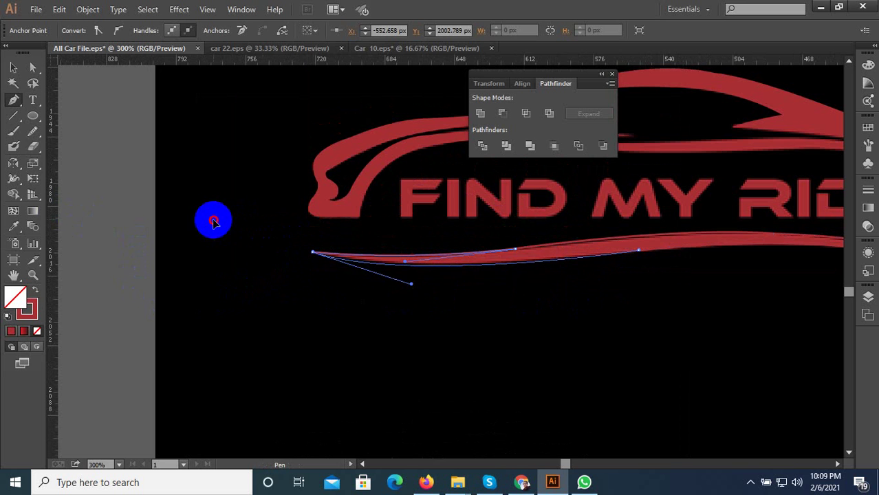
pyautogui.moveTo(213, 222); pyautogui.dragTo(155, 264)
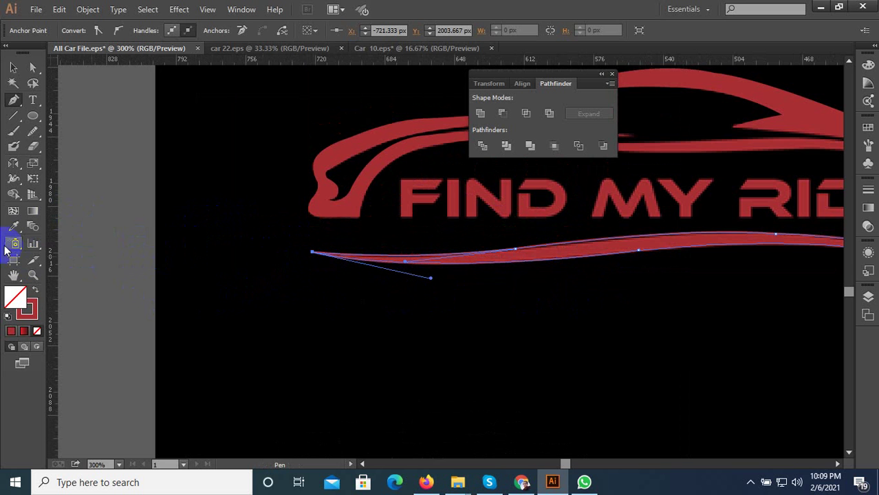
pyautogui.click(374, 197)
pyautogui.hotkey('ctrl', '1')
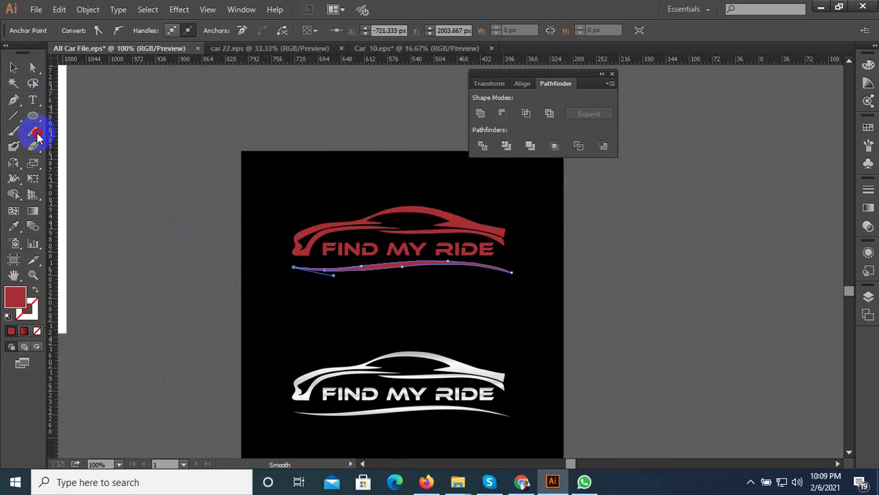
# Smooth the curves of the red swoosh with the Smooth Tool
pyautogui.moveTo(38, 138); pyautogui.dragTo(95, 145)
pyautogui.scroll(3, 392, 279)
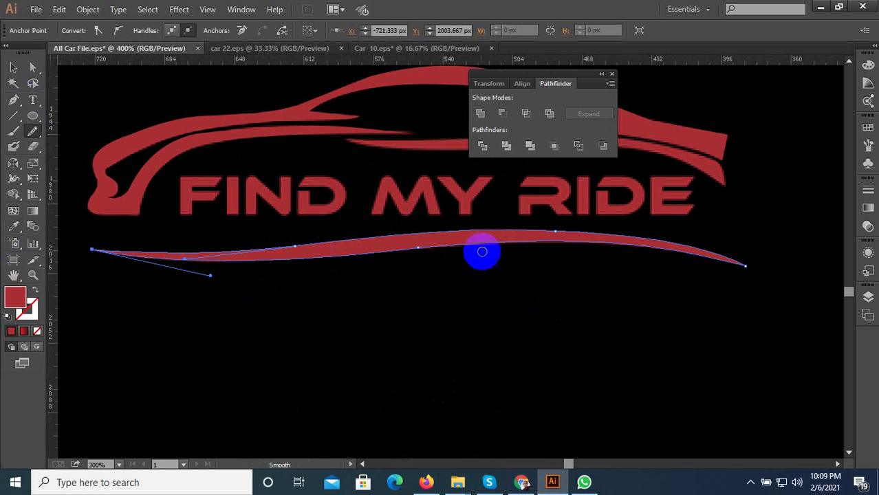
pyautogui.scroll(2, 483, 252)
pyautogui.scroll(-3, 366, 260)
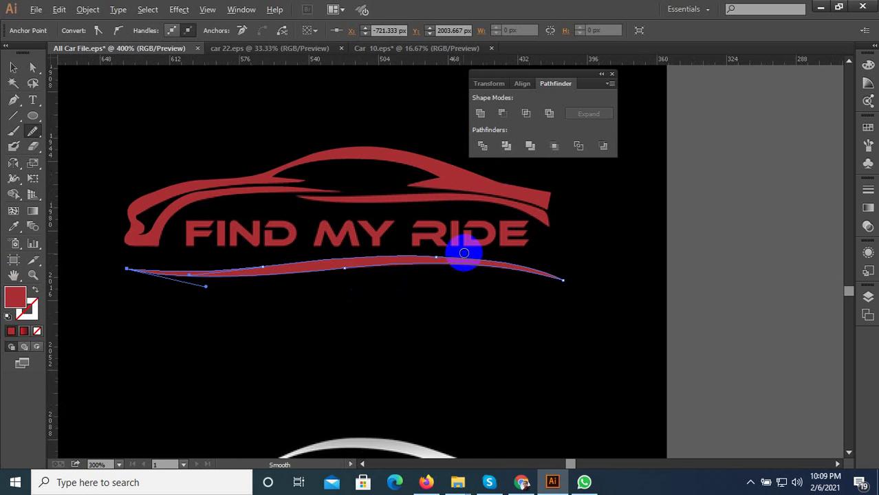
pyautogui.scroll(2, 441, 255)
pyautogui.moveTo(411, 257); pyautogui.dragTo(385, 258)
pyautogui.scroll(-4, 619, 294)
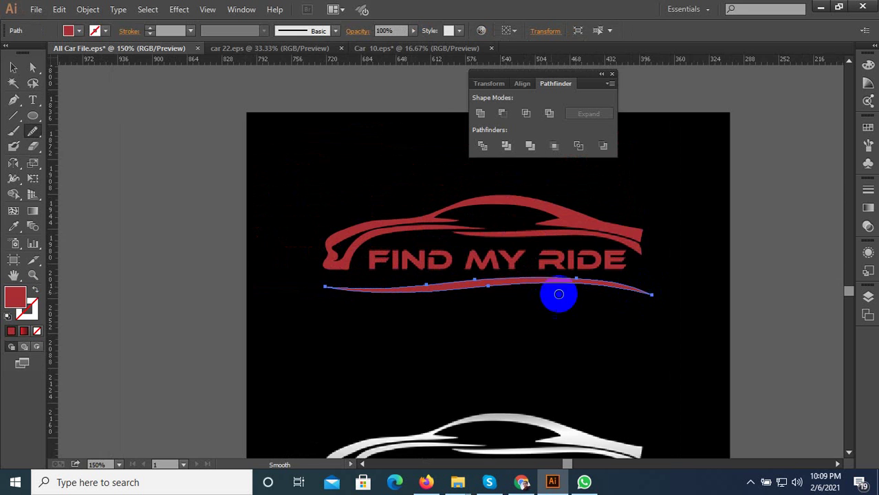
pyautogui.scroll(2, 558, 294)
pyautogui.moveTo(479, 295)
pyautogui.mouseDown()
pyautogui.moveTo(353, 275)
pyautogui.moveTo(609, 298)
pyautogui.mouseUp()
pyautogui.scroll(-2, 353, 275)
pyautogui.scroll(-3, 353, 284)
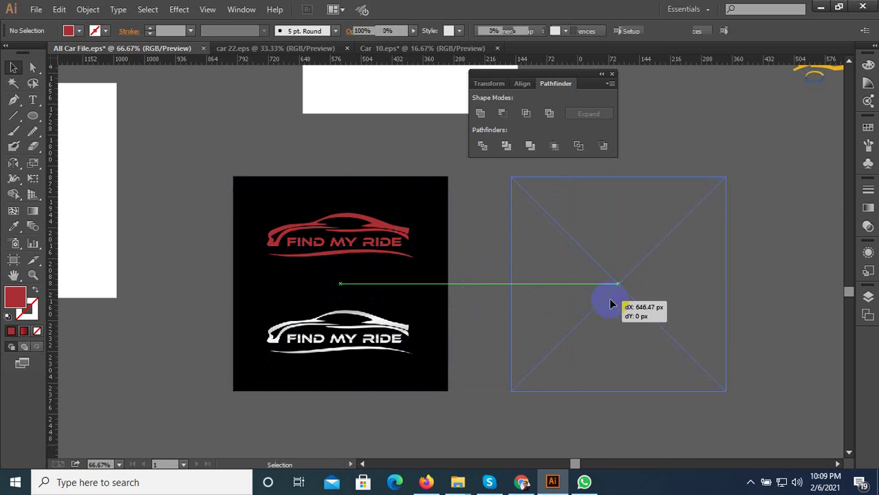
pyautogui.scroll(2, 498, 294)
# Select the red car outline and smooth its inner edge
pyautogui.moveTo(498, 294); pyautogui.dragTo(138, 130)
pyautogui.scroll(3, 141, 191)
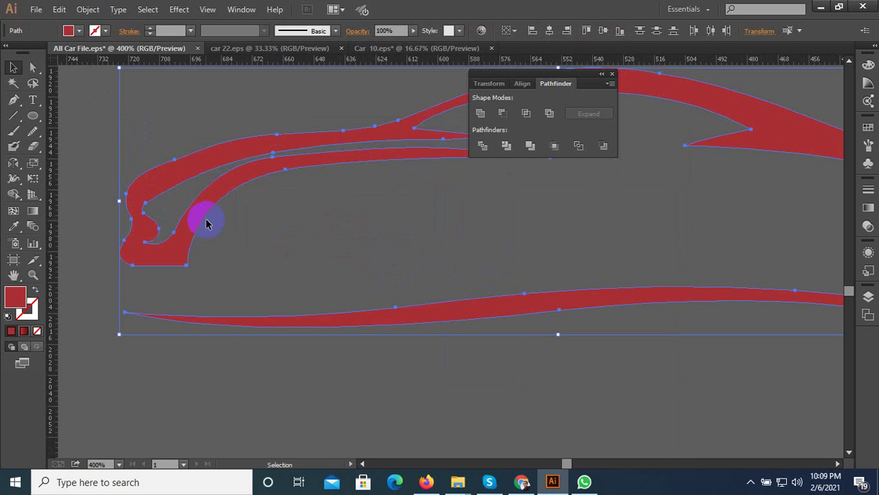
pyautogui.scroll(2, 238, 119)
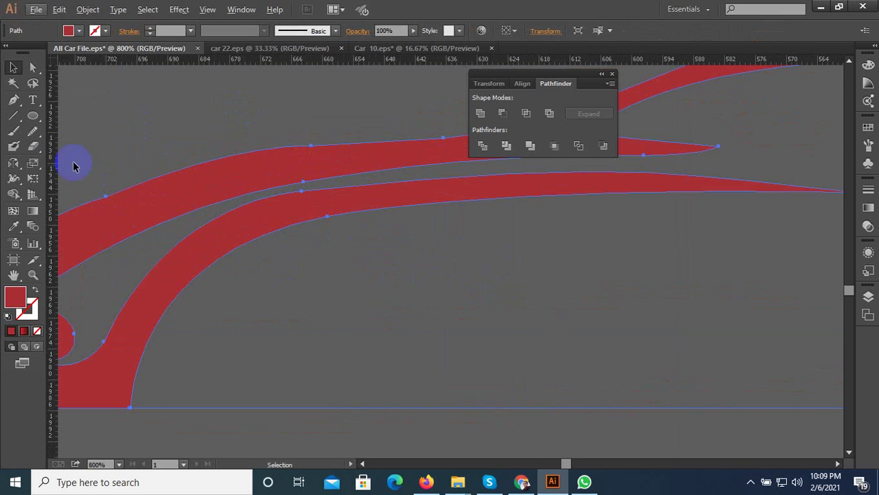
pyautogui.moveTo(41, 140); pyautogui.dragTo(75, 145)
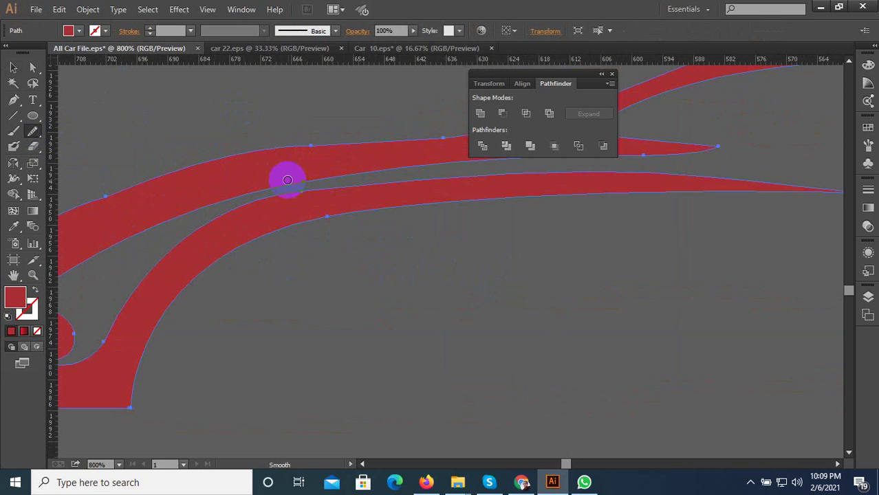
pyautogui.moveTo(288, 180); pyautogui.dragTo(329, 161)
pyautogui.scroll(-1, 231, 223)
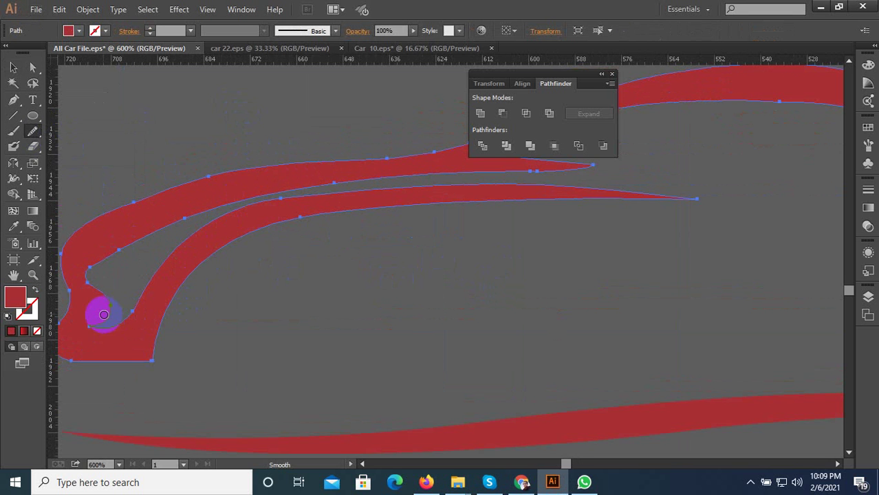
pyautogui.scroll(-3, 105, 300)
pyautogui.scroll(-1, 305, 278)
pyautogui.scroll(3, 511, 274)
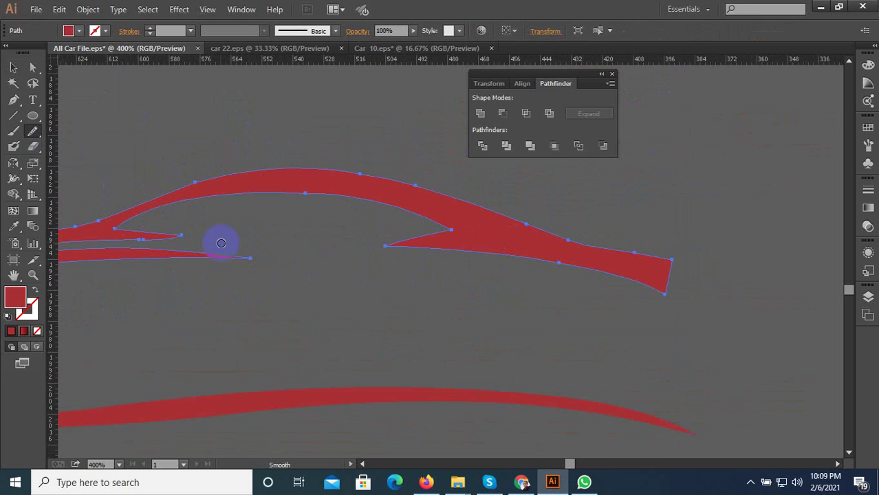
# Select all the car outline paths and cut them for reuse
pyautogui.click(14, 67)
pyautogui.click(284, 131)
pyautogui.scroll(-2, 387, 260)
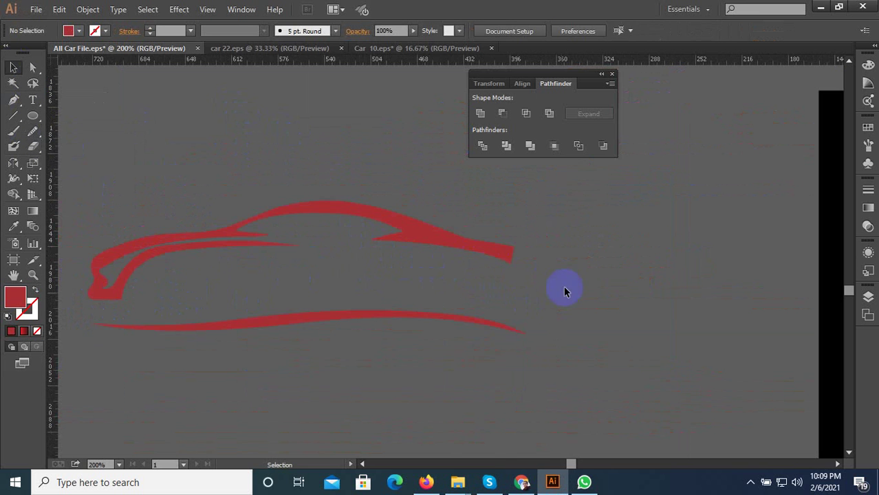
pyautogui.moveTo(565, 293); pyautogui.dragTo(279, 360)
pyautogui.scroll(-3, 275, 365)
pyautogui.press('Delete')
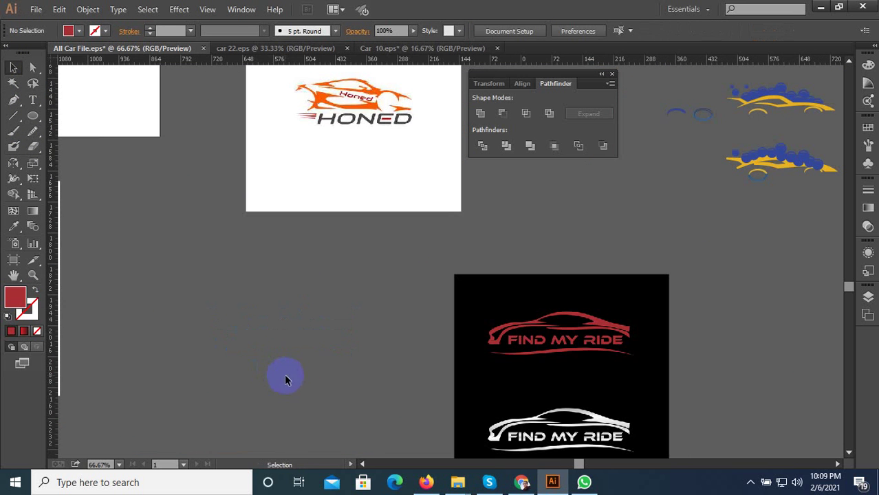
pyautogui.scroll(-4, 254, 392)
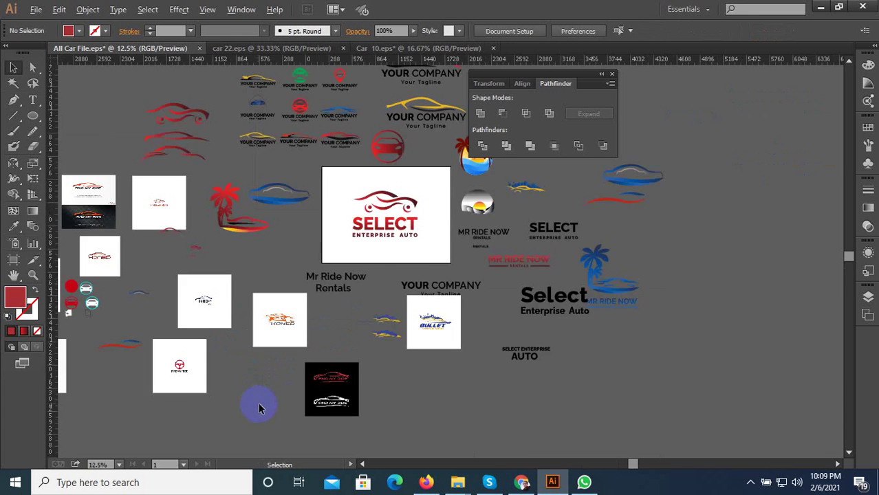
pyautogui.scroll(-1, 398, 382)
# Replace the old car icon above SELECT with the pasted smoothed car outline
pyautogui.scroll(3, 331, 265)
pyautogui.scroll(-2, 357, 276)
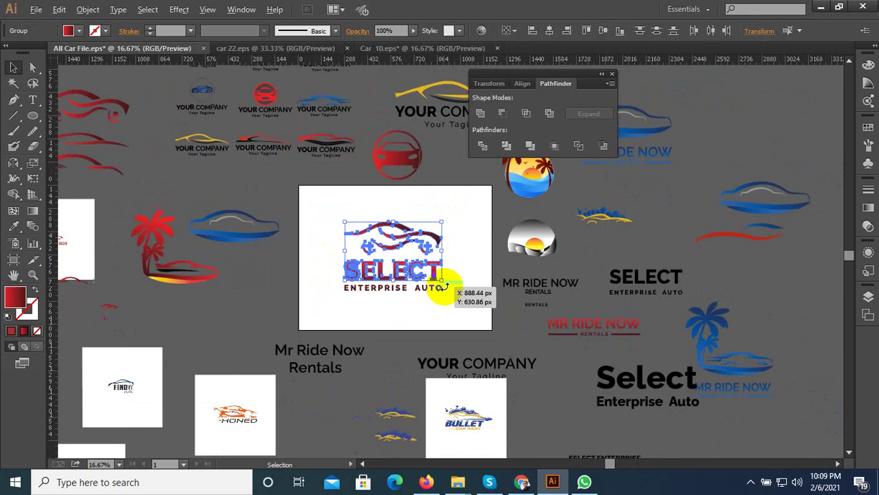
pyautogui.scroll(-1, 442, 293)
pyautogui.scroll(2, 454, 289)
pyautogui.scroll(1, 495, 262)
pyautogui.moveTo(516, 243); pyautogui.dragTo(342, 290)
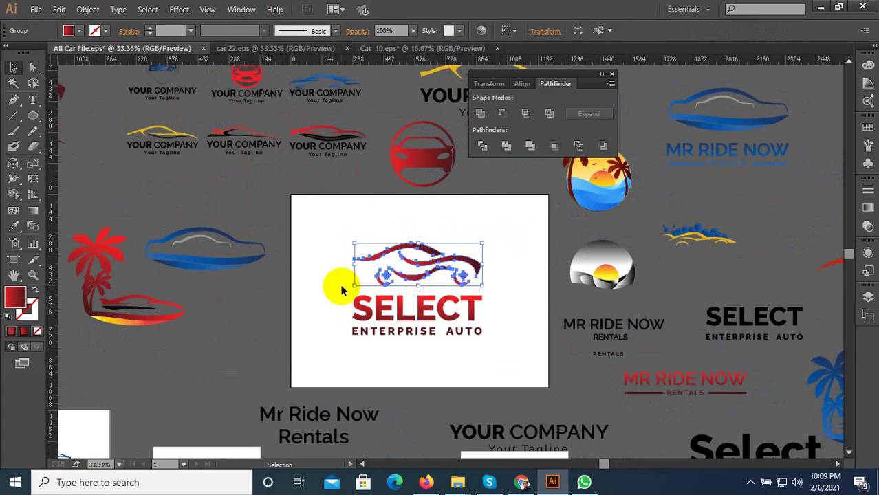
pyautogui.press('Delete')
pyautogui.hotkey('ctrl', 'z')
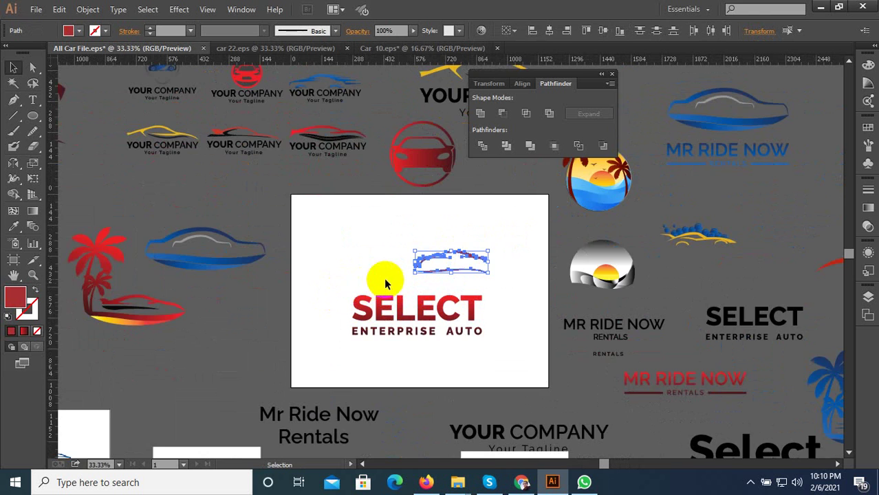
pyautogui.scroll(2, 384, 279)
pyautogui.moveTo(467, 276); pyautogui.dragTo(399, 268)
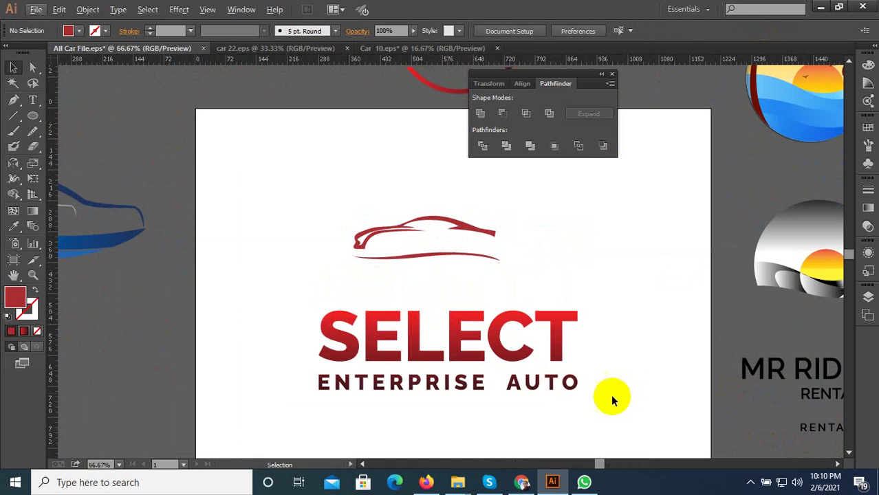
# Make ENTERPRISE AUTO gray and scale the car outline to span above SELECT
pyautogui.moveTo(615, 400); pyautogui.dragTo(476, 393)
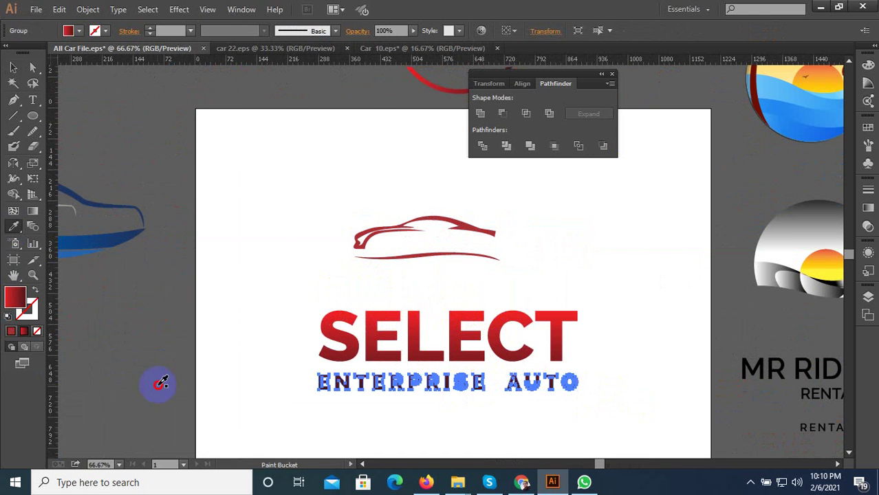
pyautogui.click(382, 190)
pyautogui.moveTo(529, 197); pyautogui.dragTo(289, 275)
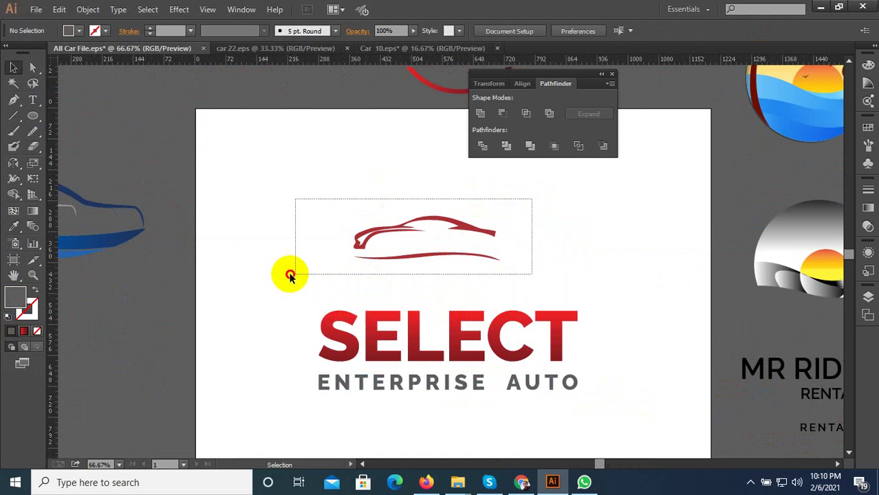
pyautogui.moveTo(500, 261)
pyautogui.mouseDown()
pyautogui.moveTo(580, 314)
pyautogui.moveTo(578, 284)
pyautogui.mouseUp()
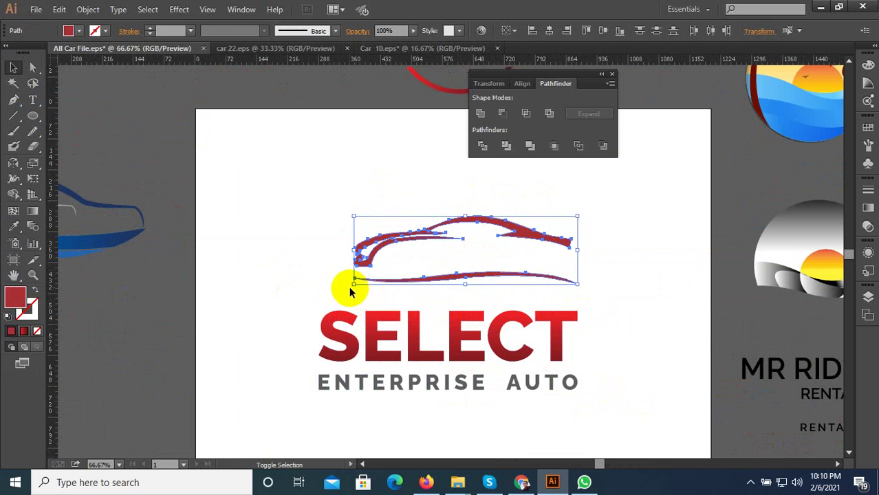
pyautogui.moveTo(353, 284); pyautogui.dragTo(316, 333)
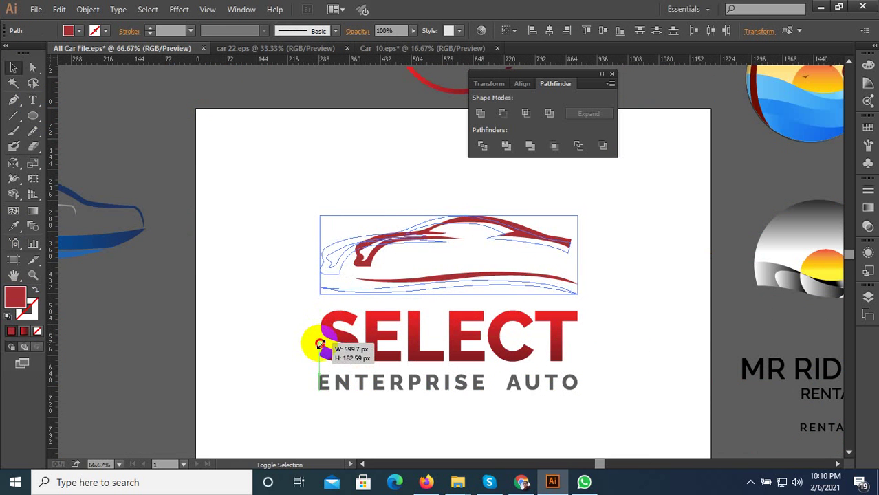
pyautogui.moveTo(444, 289); pyautogui.dragTo(389, 303)
pyautogui.click(354, 298)
# Apply SELECT's red gradient to the car outline with the Eyedropper
pyautogui.scroll(-1, 354, 298)
pyautogui.click(212, 272)
pyautogui.click(13, 227)
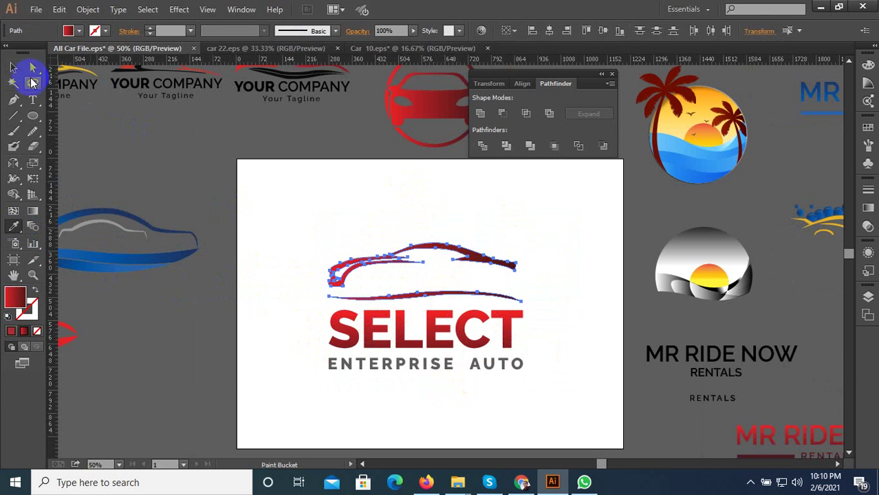
pyautogui.click(13, 67)
pyautogui.click(421, 236)
pyautogui.scroll(-2, 422, 236)
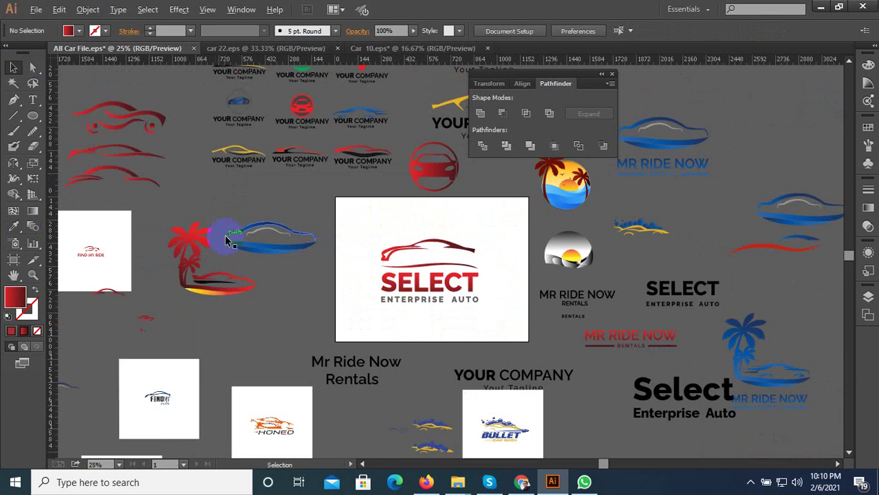
# Isolate the red wheeled car group and copy its crescent-and-circle wheel shape
pyautogui.scroll(3, 170, 192)
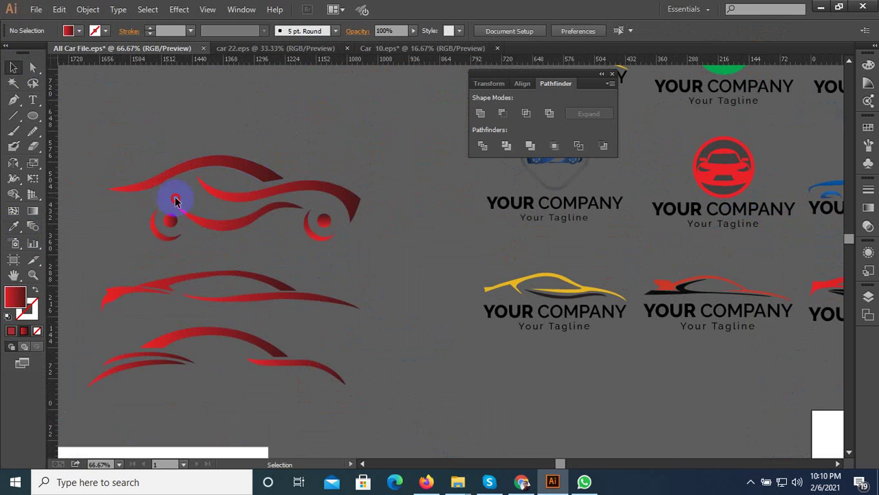
pyautogui.click(153, 231)
pyautogui.click(169, 250)
pyautogui.click(152, 213)
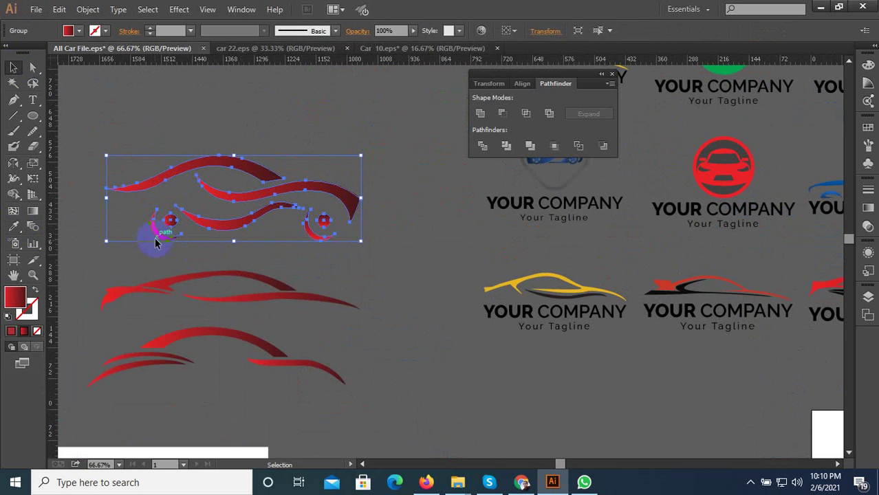
pyautogui.click(156, 242)
pyautogui.doubleClick(158, 234)
pyautogui.click(151, 218)
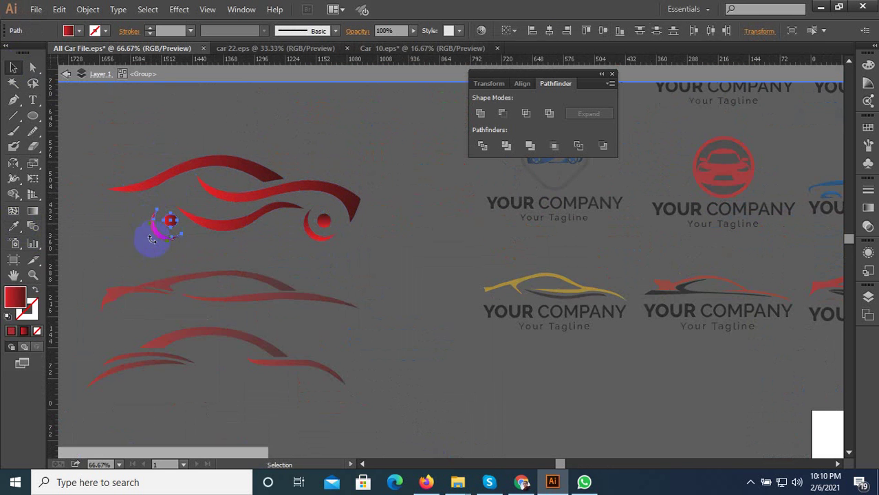
pyautogui.doubleClick(344, 262)
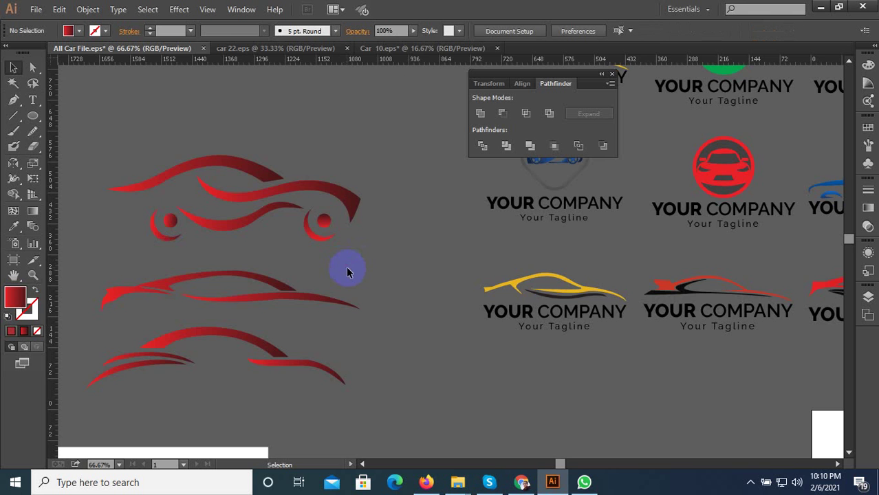
# Paste the wheel copy into the SELECT logo above the car
pyautogui.scroll(-1, 294, 256)
pyautogui.scroll(-2, 217, 258)
pyautogui.scroll(-1, 441, 317)
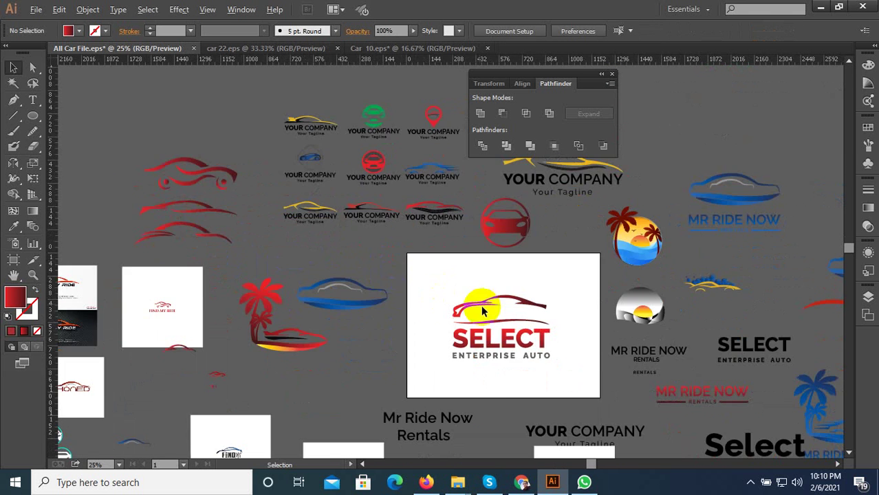
pyautogui.scroll(3, 482, 312)
pyautogui.hotkey('ctrl', 'z')
pyautogui.scroll(1, 477, 337)
# Move the front wheel into the car outline, tilt it about 45 degrees and shrink it
pyautogui.scroll(2, 471, 295)
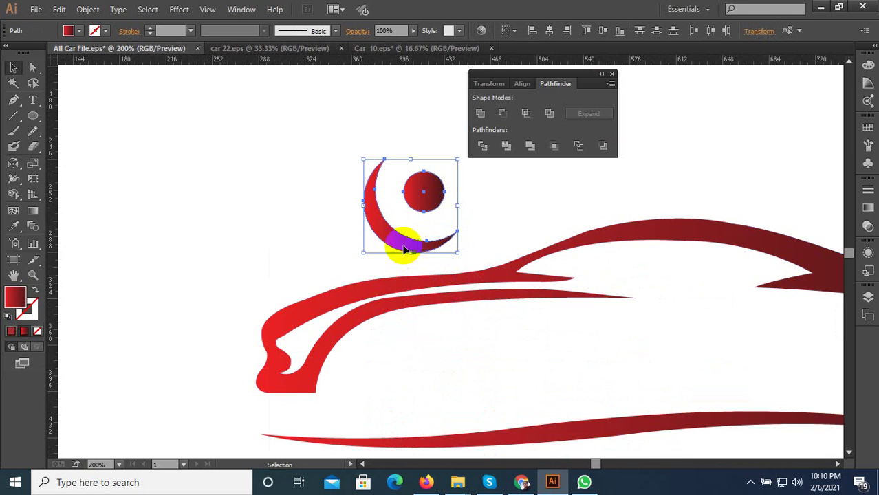
pyautogui.moveTo(404, 249); pyautogui.dragTo(425, 390)
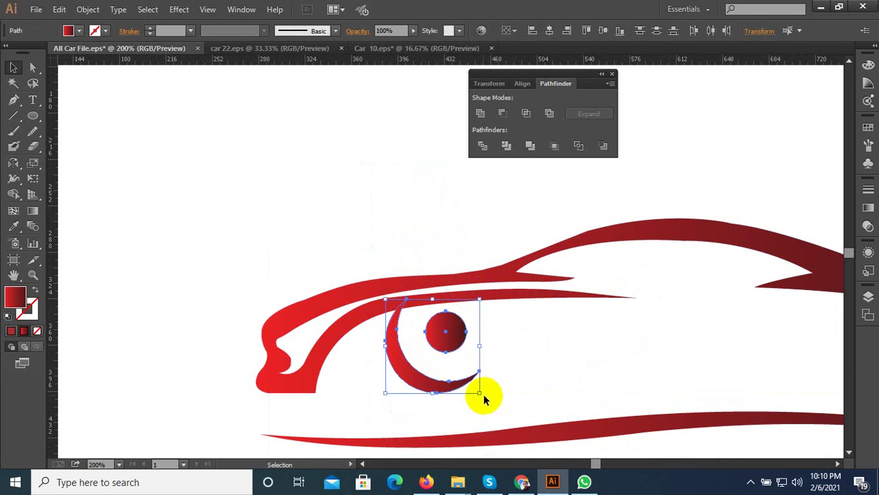
pyautogui.moveTo(485, 398); pyautogui.dragTo(509, 355)
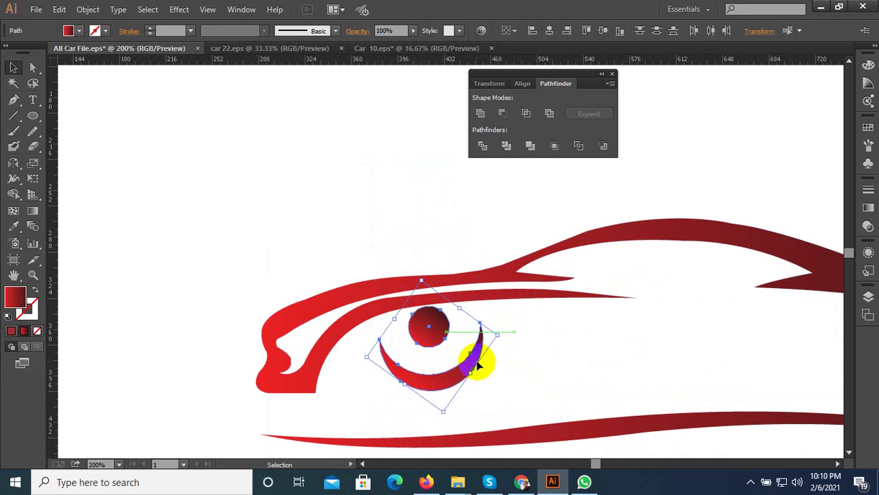
pyautogui.moveTo(456, 373)
pyautogui.mouseDown()
pyautogui.moveTo(440, 394)
pyautogui.moveTo(408, 374)
pyautogui.mouseUp()
pyautogui.scroll(-2, 413, 358)
pyautogui.scroll(3, 419, 337)
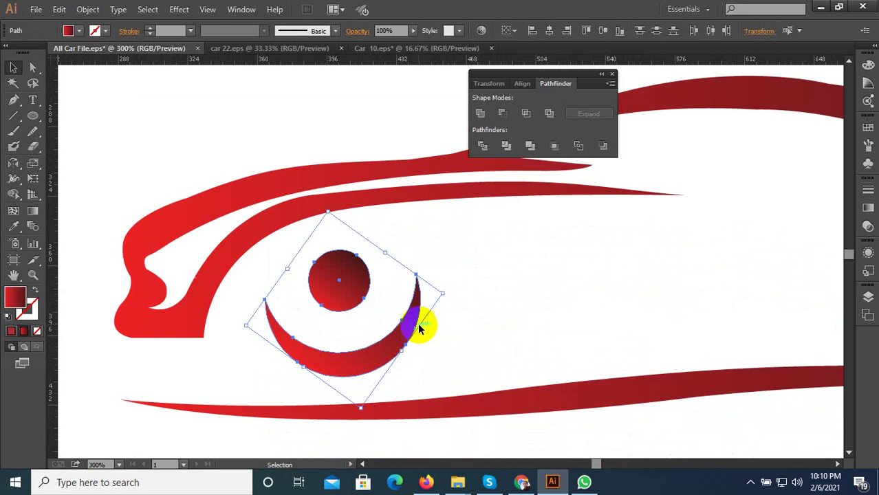
pyautogui.moveTo(445, 293)
pyautogui.mouseDown()
pyautogui.moveTo(383, 320)
pyautogui.moveTo(394, 318)
pyautogui.mouseUp()
pyautogui.click(440, 322)
# Place a copy of the wheel at the car's rear and rotate it
pyautogui.scroll(-3, 440, 322)
pyautogui.scroll(-2, 441, 322)
pyautogui.scroll(-1, 337, 310)
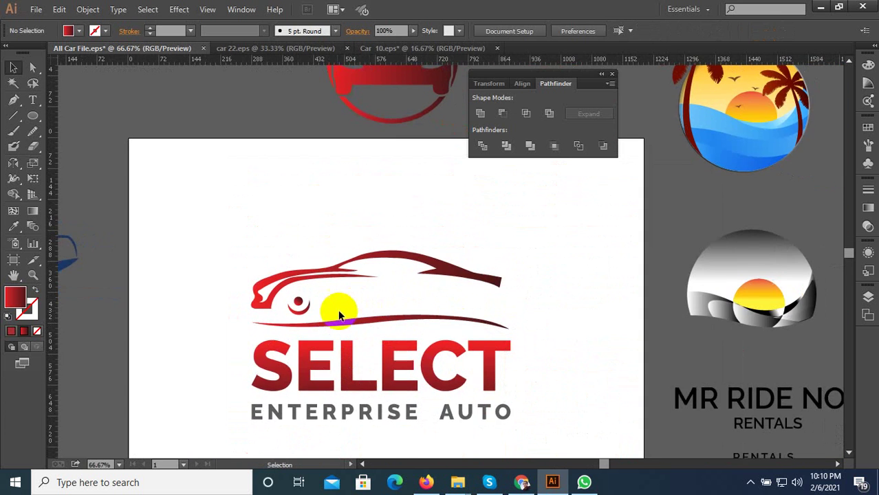
pyautogui.scroll(3, 319, 317)
pyautogui.click(256, 291)
pyautogui.moveTo(265, 304)
pyautogui.mouseDown()
pyautogui.moveTo(646, 278)
pyautogui.moveTo(690, 290)
pyautogui.mouseUp()
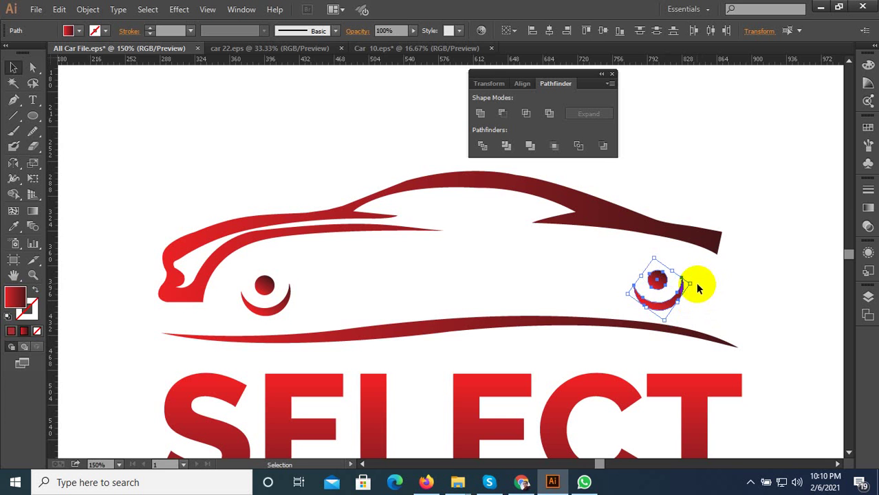
pyautogui.moveTo(696, 283); pyautogui.dragTo(698, 309)
pyautogui.click(432, 275)
pyautogui.scroll(-2, 433, 275)
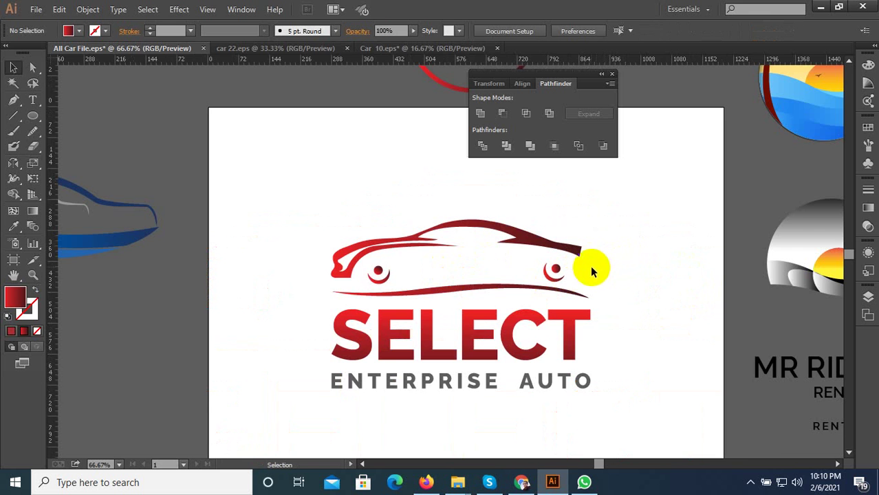
pyautogui.scroll(-2, 306, 273)
# Save the SELECT car logo for web as the JPEG file Select--3
pyautogui.hotkey('ctrl', 'alt', 'shift', 's')
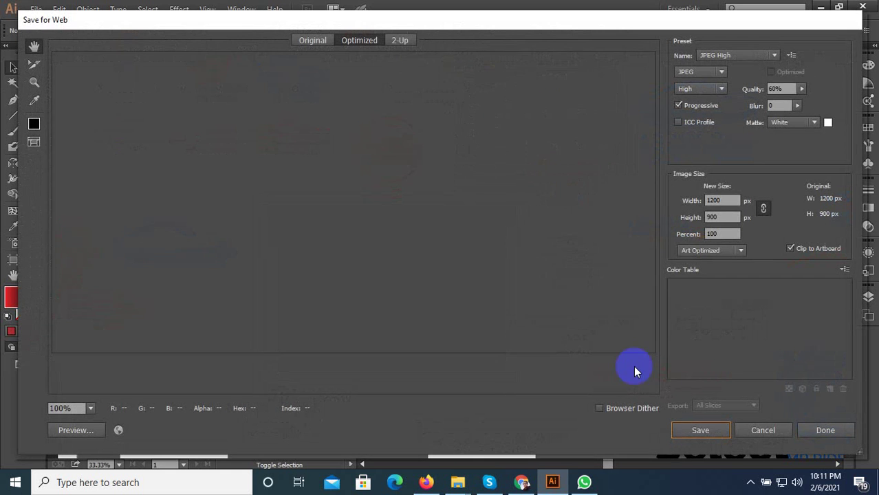
pyautogui.click(681, 436)
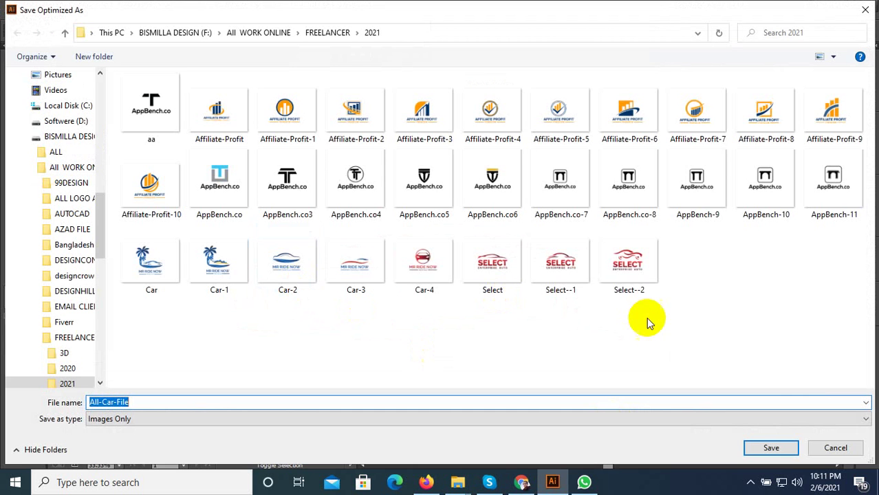
pyautogui.click(636, 276)
pyautogui.click(141, 400)
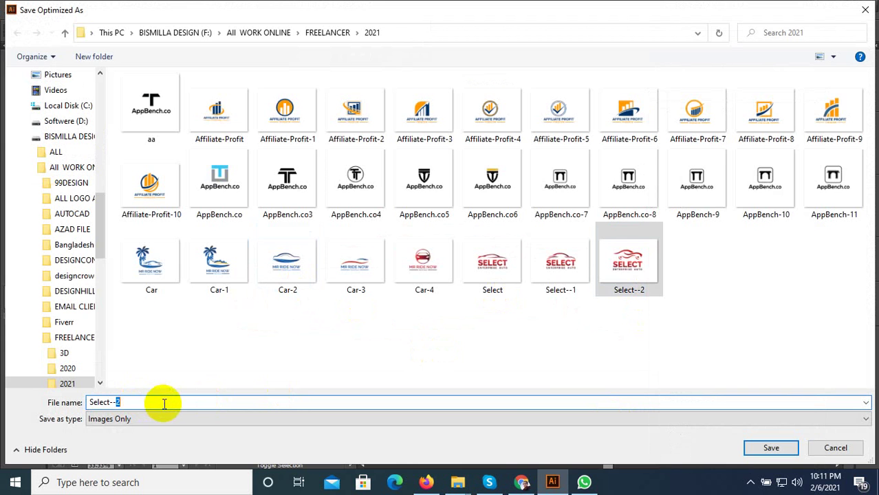
pyautogui.write('3')
pyautogui.press('Return')
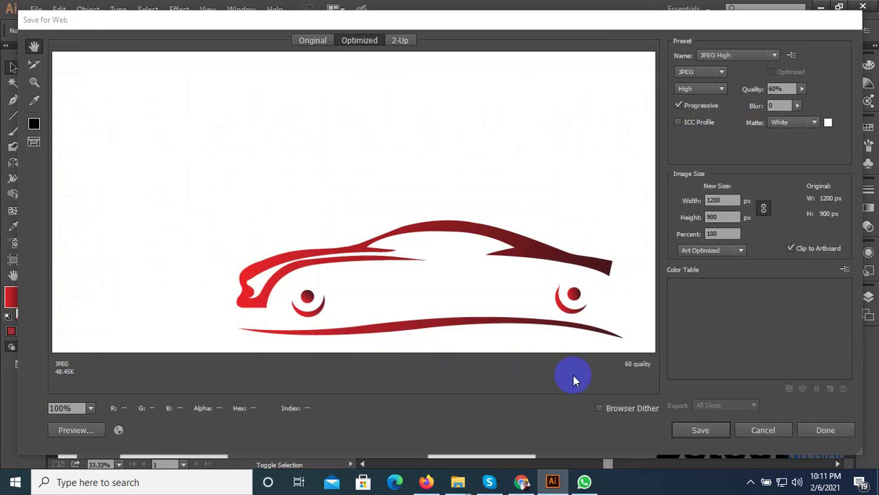
pyautogui.click(386, 260)
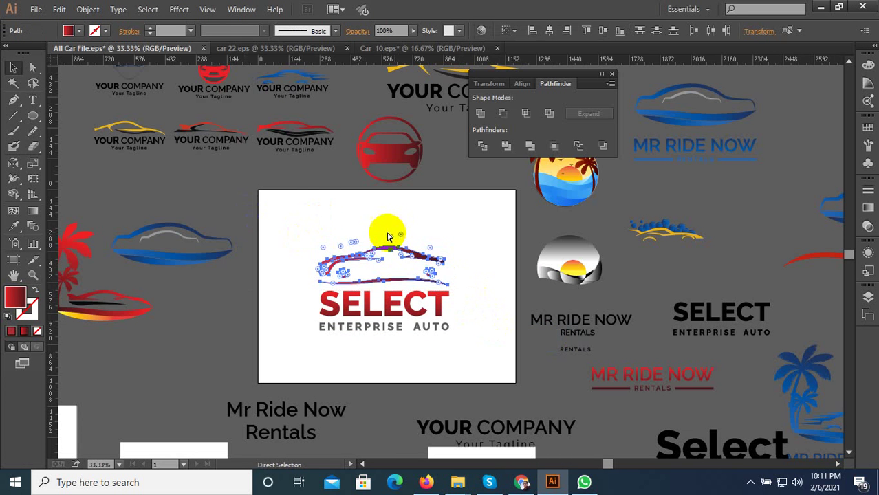
# In car 22, replace the old car with the red car, enlarged and widened above YOUR COMPANY
pyautogui.click(275, 48)
pyautogui.moveTo(447, 275); pyautogui.dragTo(534, 283)
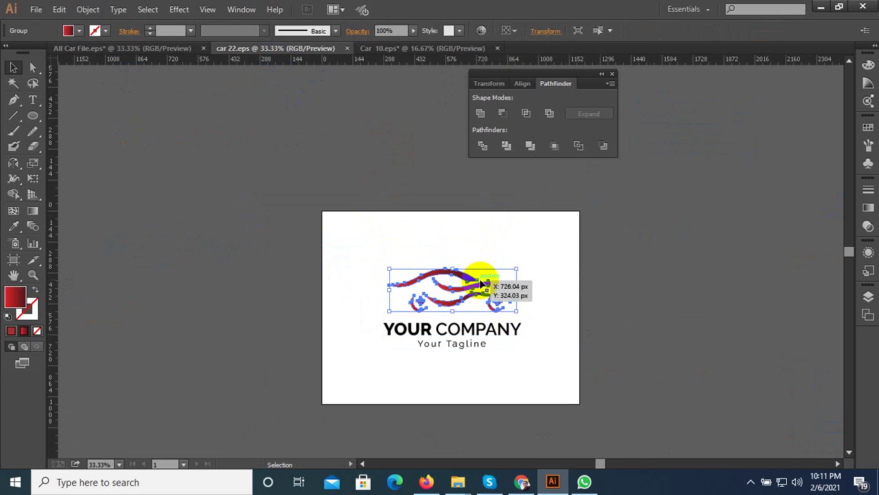
pyautogui.press('Delete')
pyautogui.hotkey('ctrl', 'v')
pyautogui.scroll(1, 454, 290)
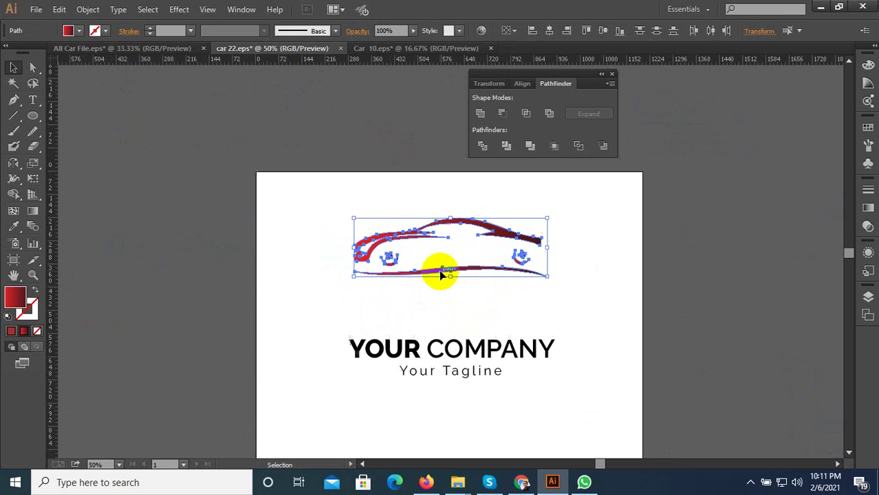
pyautogui.moveTo(437, 273); pyautogui.dragTo(436, 317)
pyautogui.scroll(1, 554, 338)
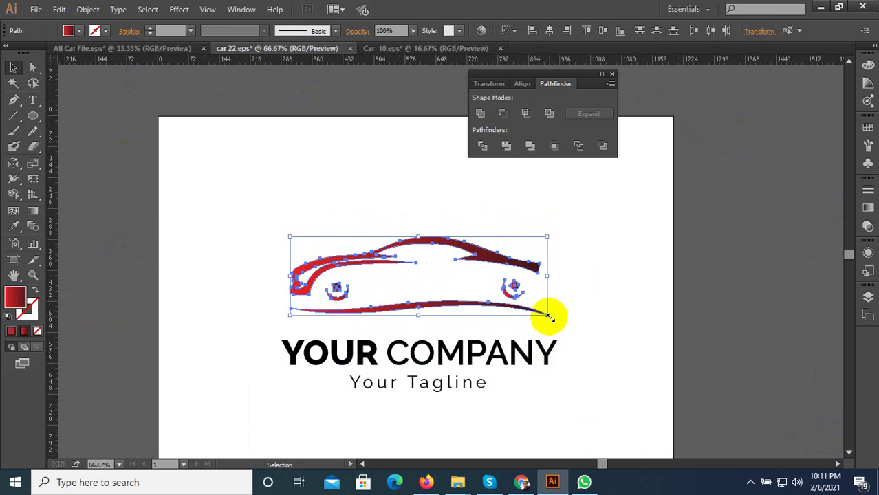
pyautogui.moveTo(546, 314); pyautogui.dragTo(560, 337)
pyautogui.moveTo(290, 319); pyautogui.dragTo(282, 334)
pyautogui.click(251, 326)
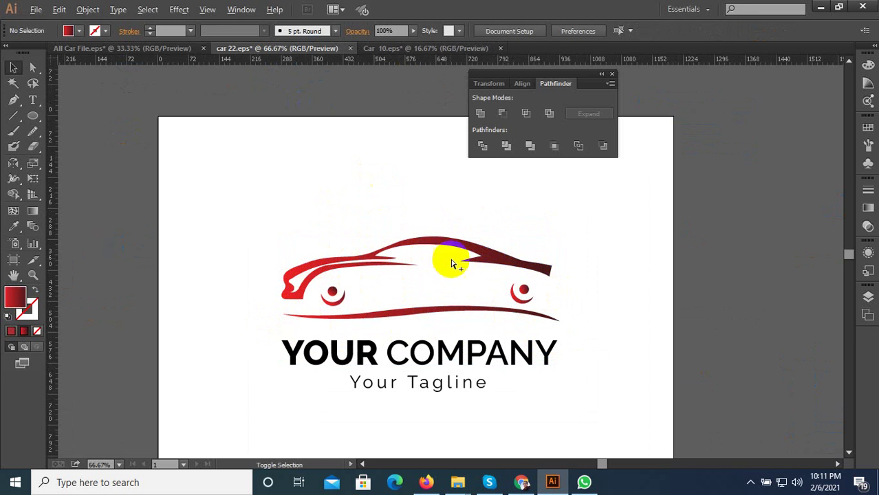
# Dismiss the web export settings without saving and bring up Save As instead
pyautogui.hotkey('ctrl', 'alt', 'shift', 's')
pyautogui.click(764, 428)
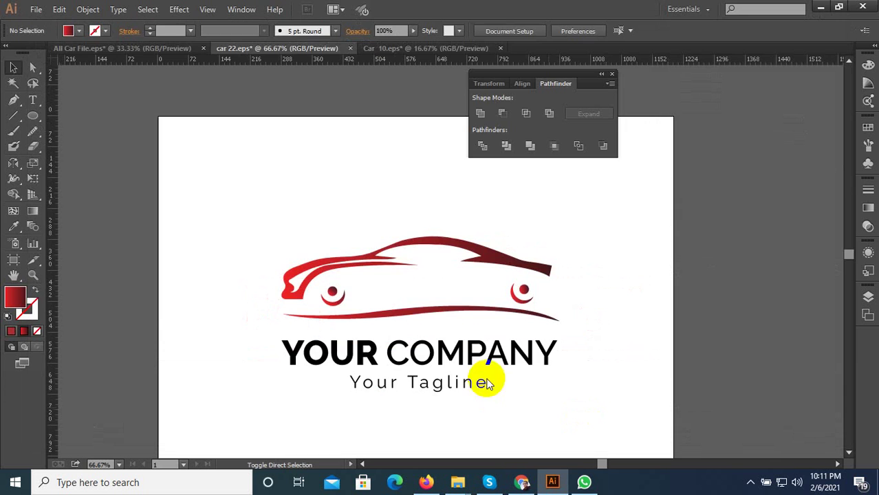
pyautogui.hotkey('ctrl', 'shift', 's')
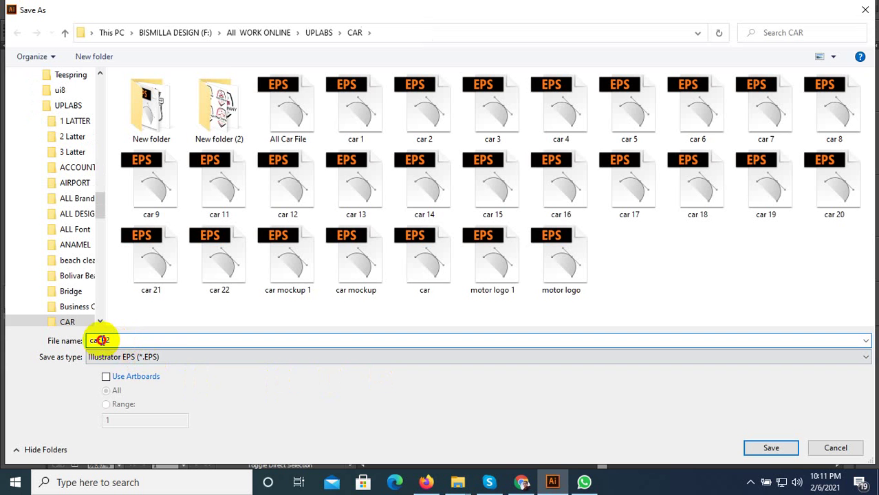
# Save the logo as the EPS file car 23 with default EPS options
pyautogui.moveTo(107, 338); pyautogui.dragTo(170, 341)
pyautogui.write('2')
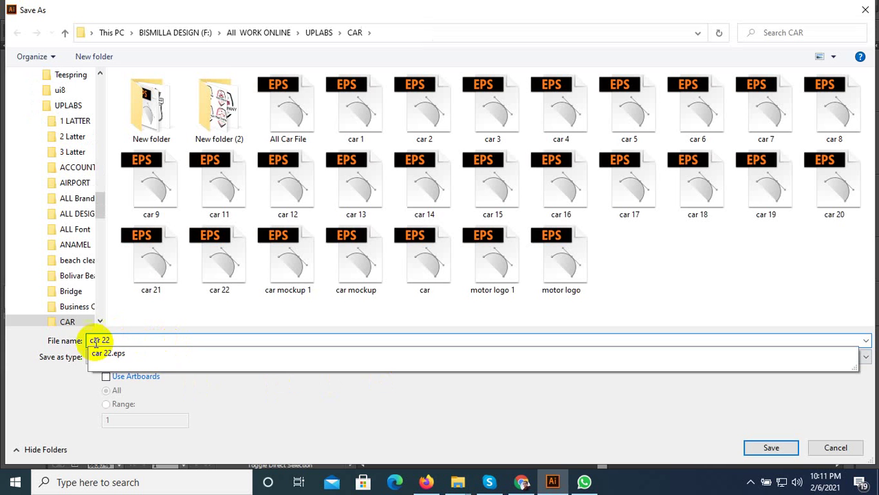
pyautogui.click(772, 448)
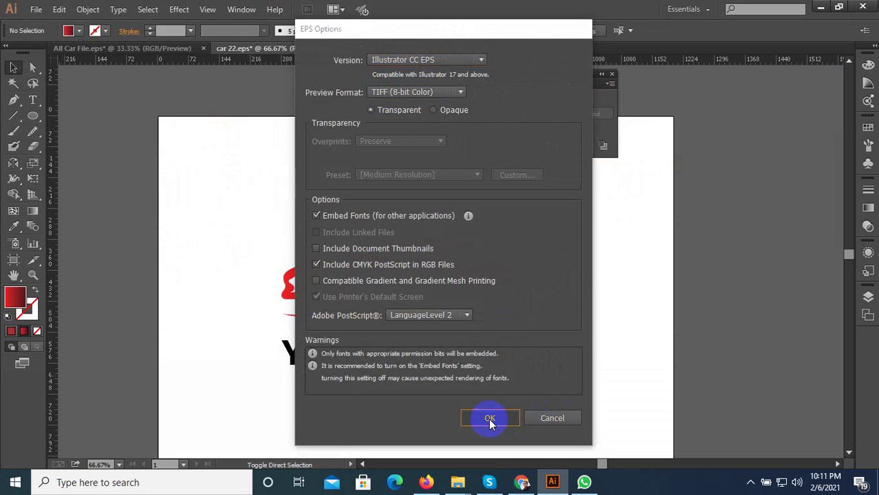
pyautogui.click(488, 418)
# Paste the car logo artwork into the Car 10 document
pyautogui.click(408, 224)
pyautogui.click(387, 50)
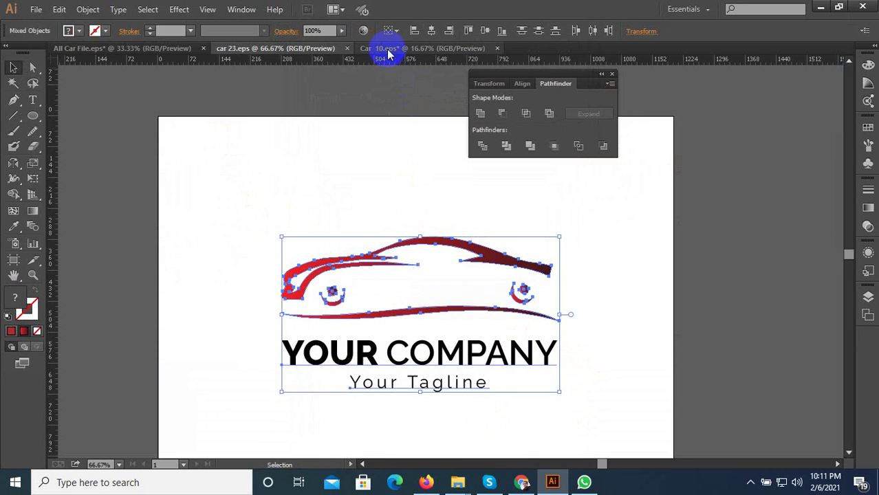
pyautogui.hotkey('ctrl', 'v')
# Fit the pasted logo over Car 10's old design and convert its text to outlines
pyautogui.moveTo(460, 275)
pyautogui.mouseDown()
pyautogui.moveTo(437, 315)
pyautogui.moveTo(485, 337)
pyautogui.mouseUp()
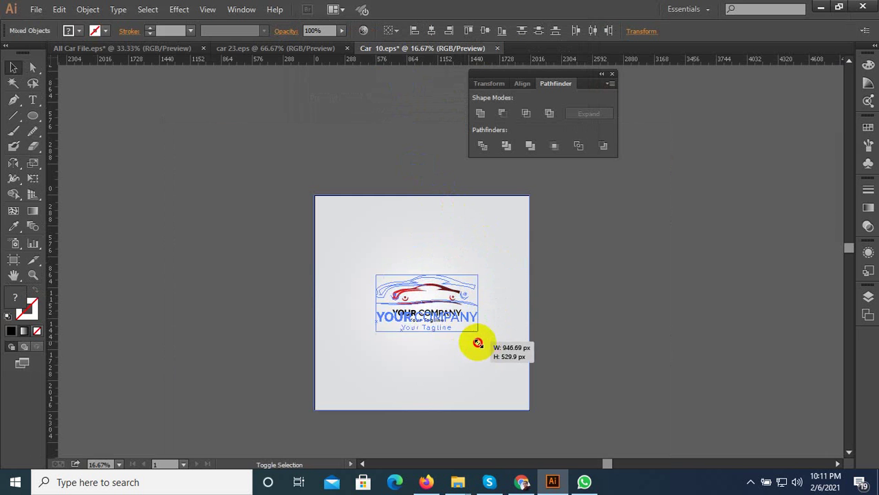
pyautogui.click(118, 10)
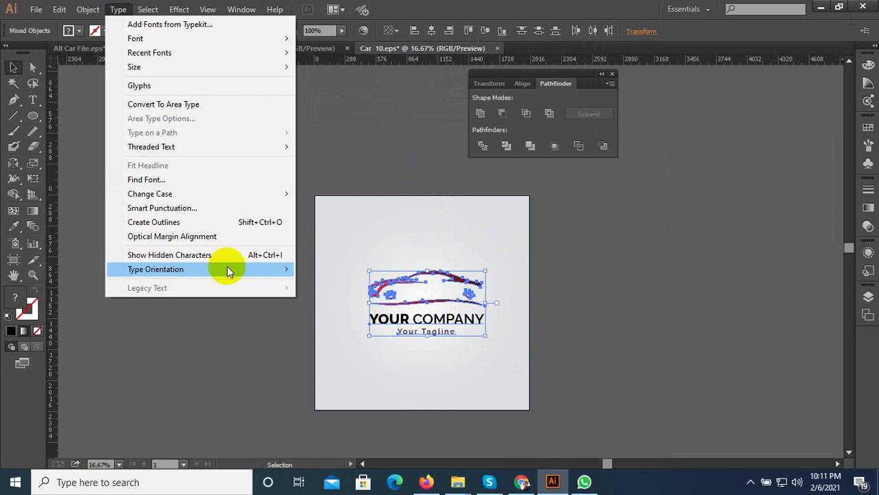
pyautogui.click(253, 224)
# Save the logo as Car 11 in Illustrator 10 EPS format, accepting the legacy warning
pyautogui.hotkey('ctrl', 'shift', 's')
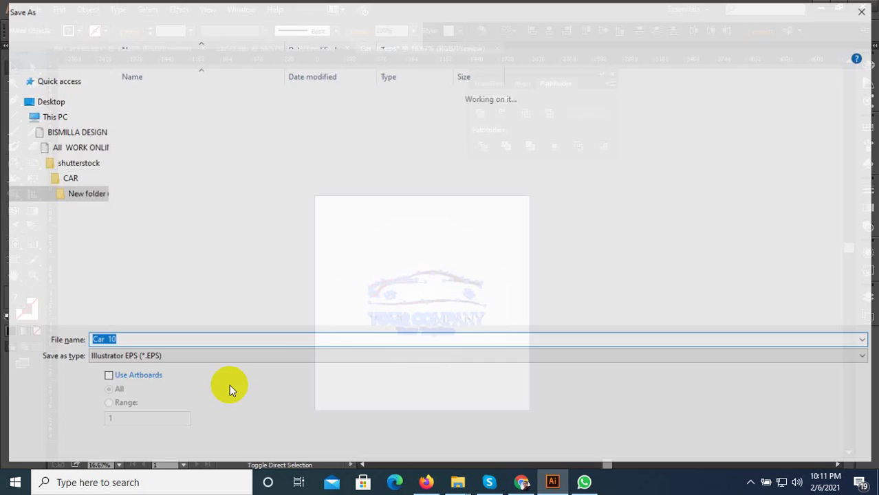
pyautogui.write('11')
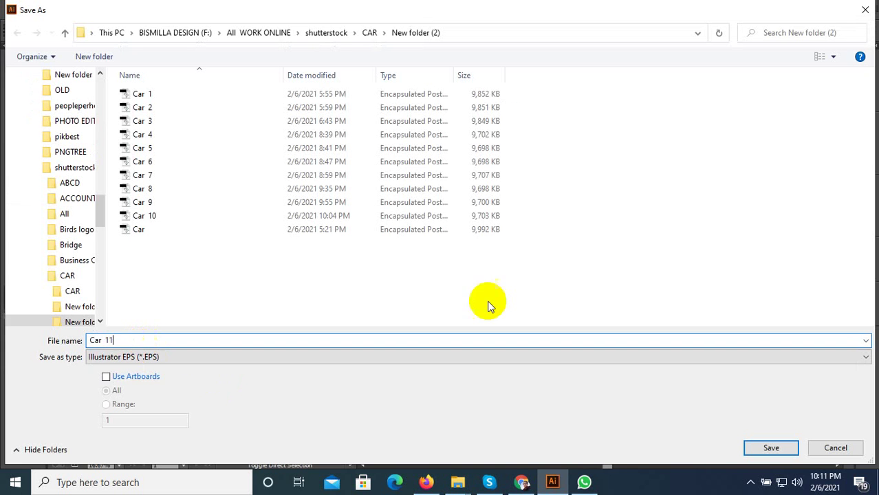
pyautogui.click(772, 451)
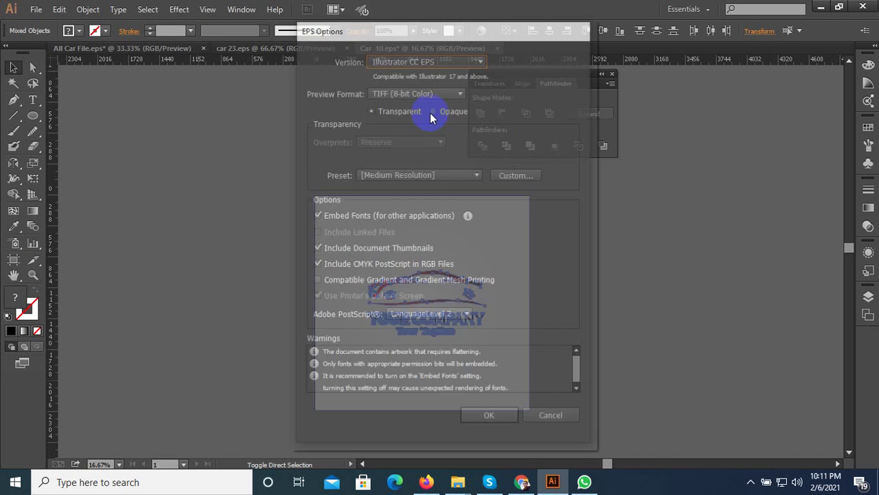
pyautogui.click(438, 60)
pyautogui.click(412, 190)
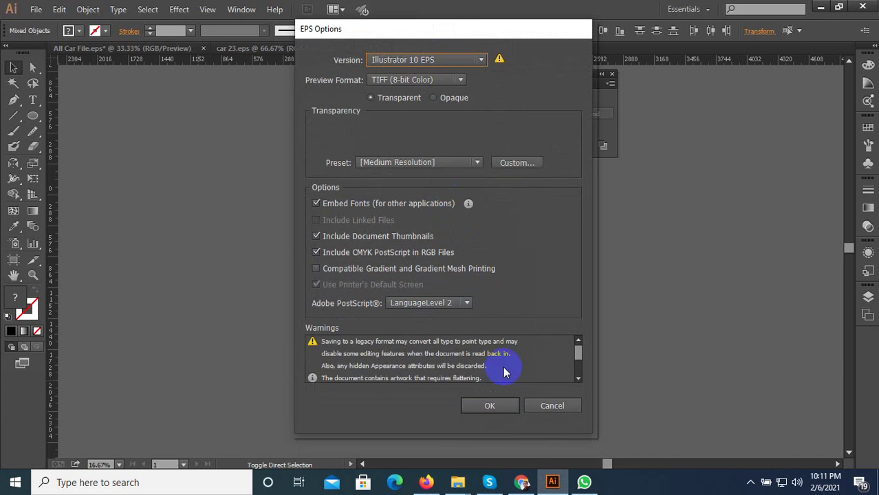
pyautogui.click(490, 405)
pyautogui.click(505, 265)
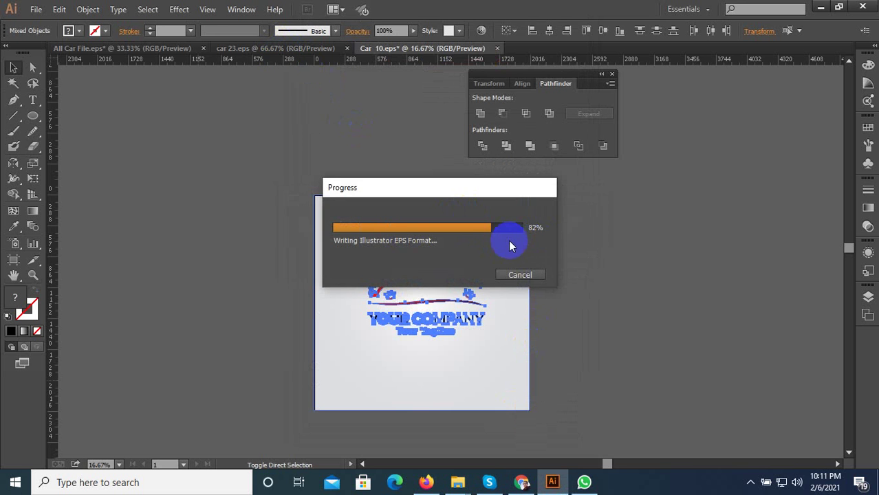
pyautogui.click(292, 48)
# Delete both wheels from the car 23 logo
pyautogui.scroll(2, 439, 284)
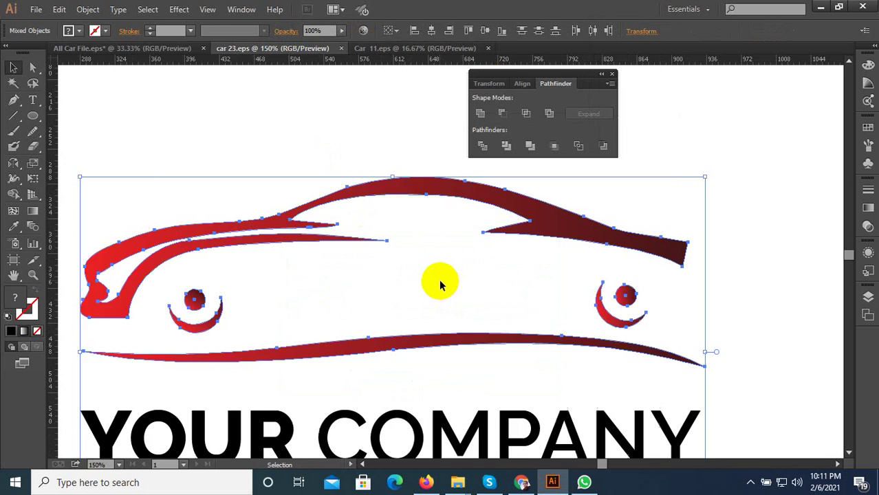
pyautogui.scroll(-1, 439, 285)
pyautogui.click(439, 284)
pyautogui.moveTo(596, 291); pyautogui.dragTo(276, 304)
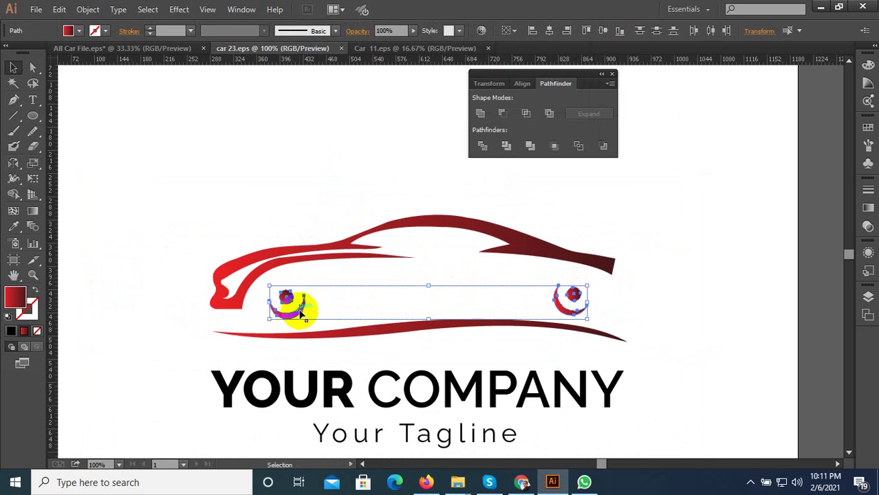
pyautogui.press('Delete')
# Move the lower swoosh down and the car body down toward YOUR COMPANY
pyautogui.scroll(-2, 312, 274)
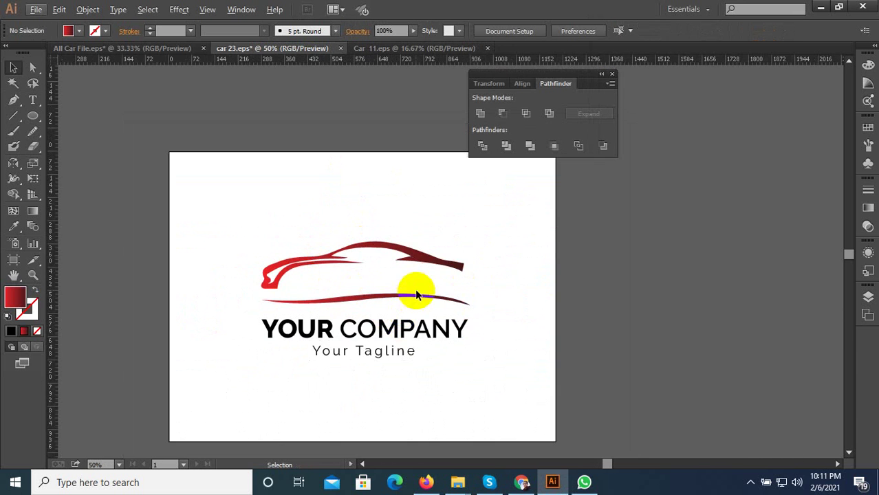
pyautogui.click(310, 269)
pyautogui.scroll(1, 313, 275)
pyautogui.scroll(1, 320, 298)
pyautogui.moveTo(309, 293); pyautogui.dragTo(306, 430)
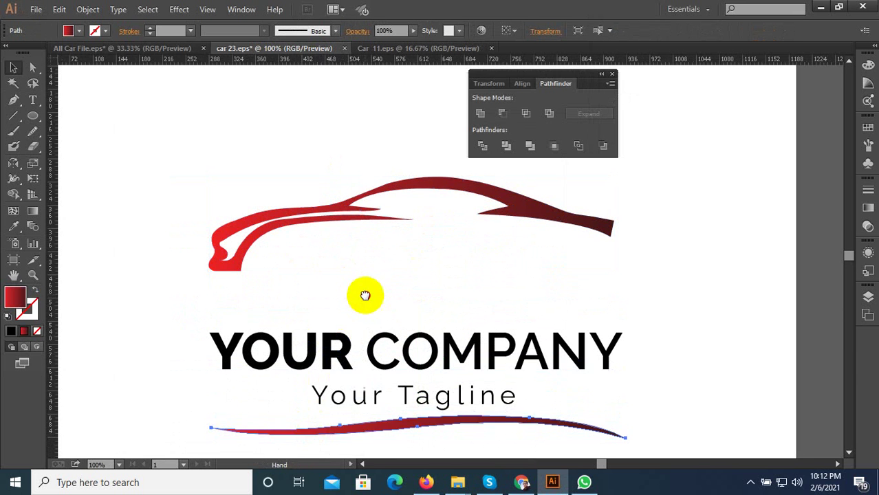
pyautogui.scroll(-1, 359, 276)
pyautogui.scroll(-1, 356, 254)
pyautogui.moveTo(363, 209); pyautogui.dragTo(448, 237)
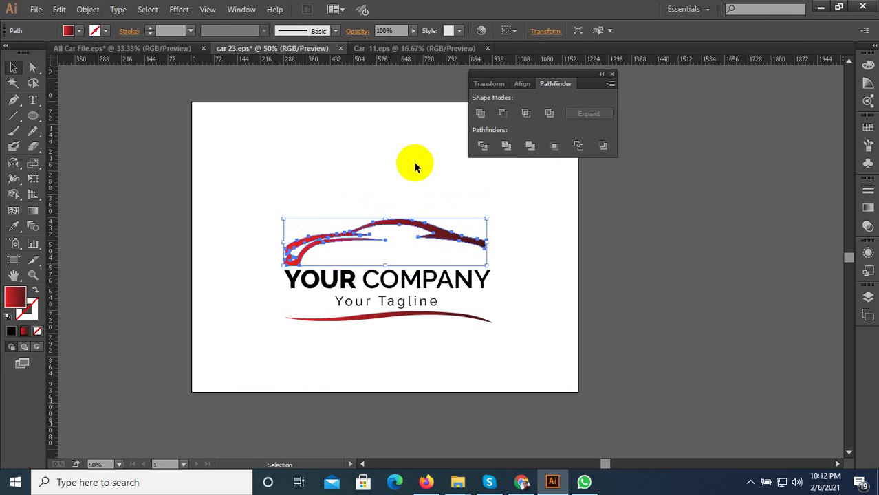
pyautogui.click(442, 357)
# Nudge the swoosh slightly lower beneath the tagline
pyautogui.scroll(1, 417, 331)
pyautogui.moveTo(415, 314); pyautogui.dragTo(415, 318)
pyautogui.click(341, 361)
pyautogui.scroll(-1, 348, 383)
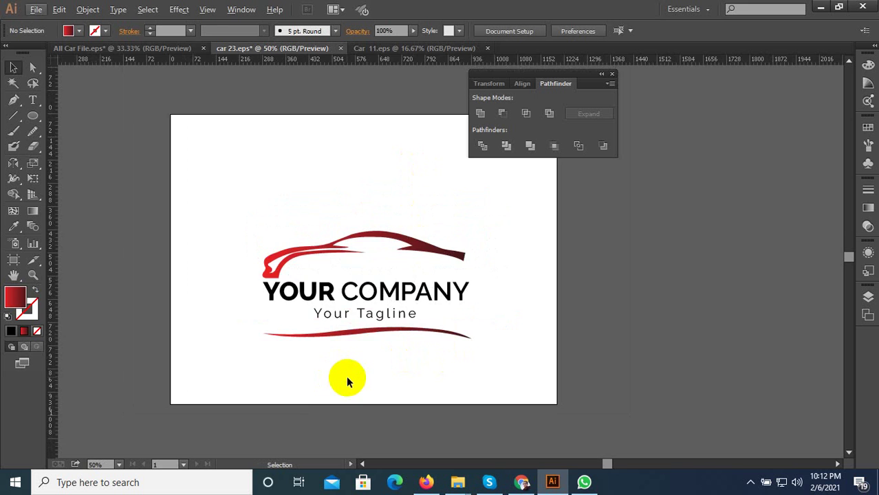
pyautogui.scroll(-1, 348, 383)
pyautogui.scroll(1, 373, 382)
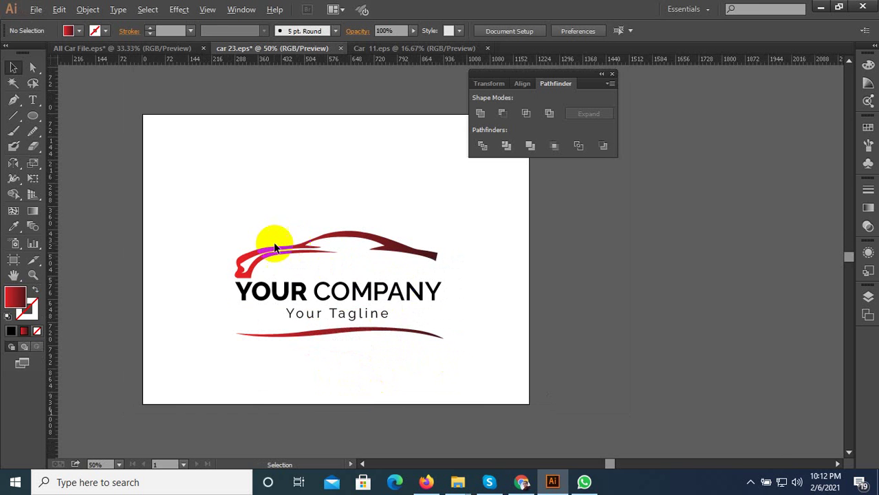
pyautogui.scroll(2, 274, 242)
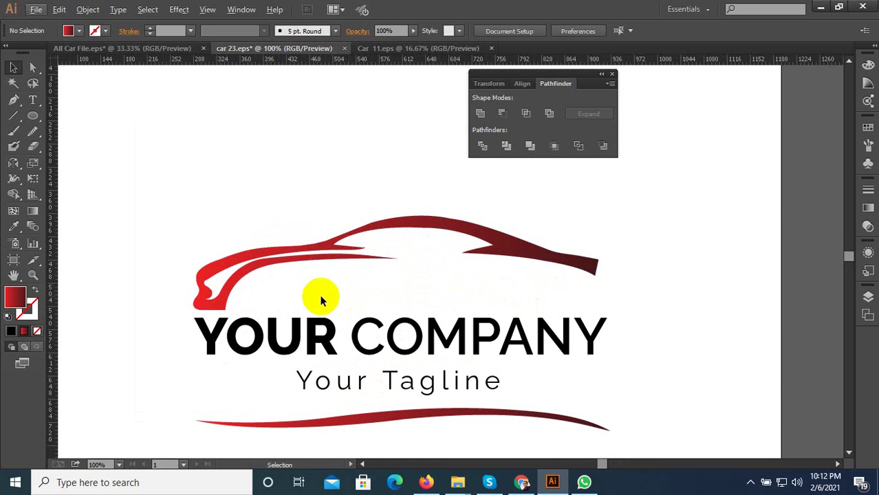
pyautogui.scroll(-2, 319, 299)
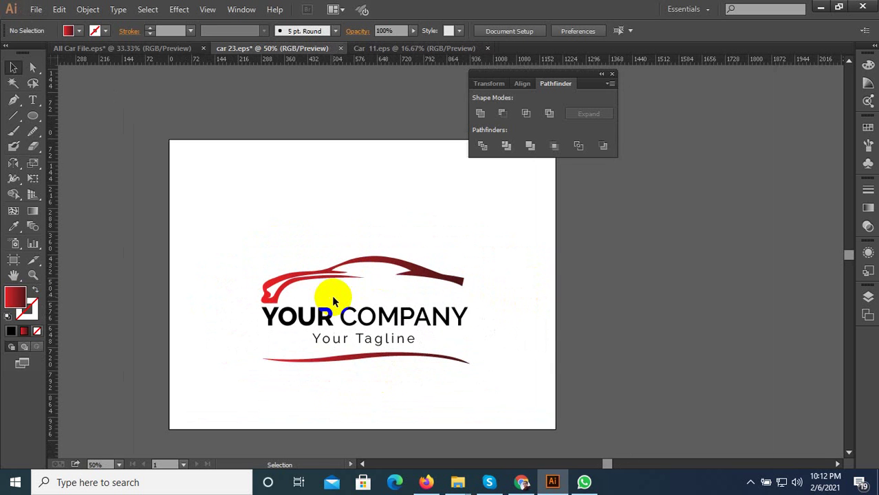
pyautogui.scroll(2, 349, 367)
# Stretch the car's front anchor left and down, lower the silhouette and enlarge it slightly
pyautogui.click(349, 358)
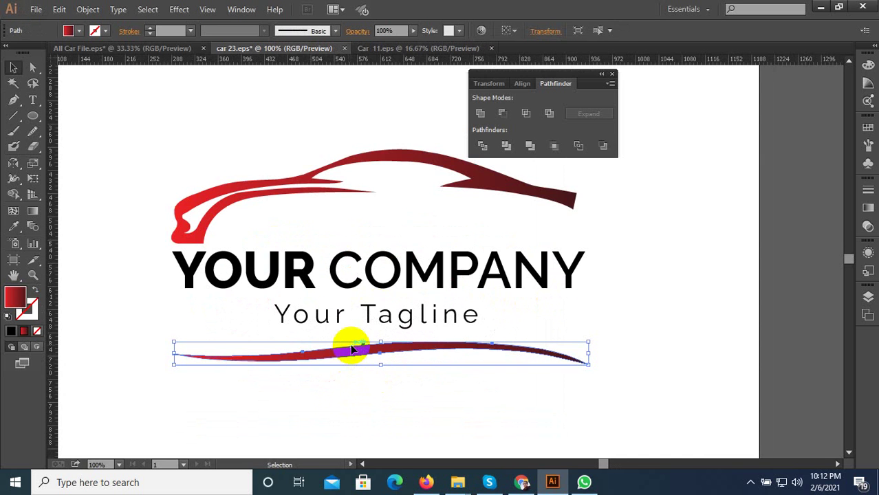
pyautogui.click(220, 196)
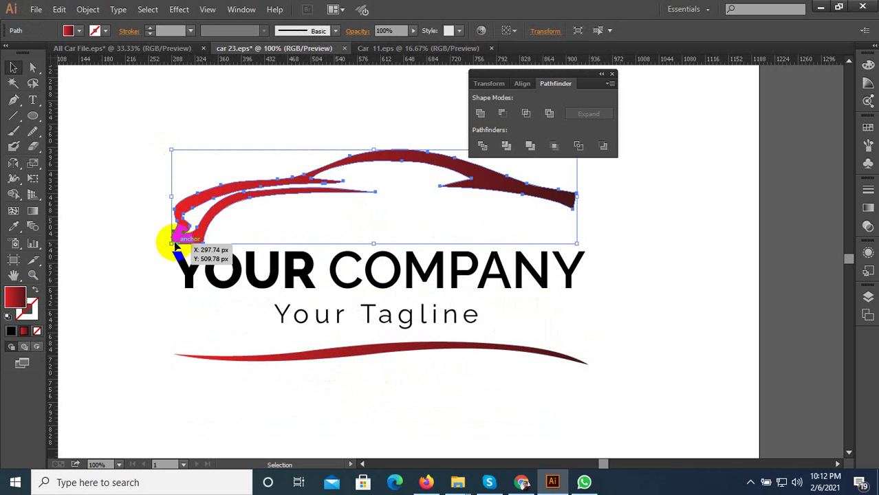
pyautogui.moveTo(173, 242); pyautogui.dragTo(126, 251)
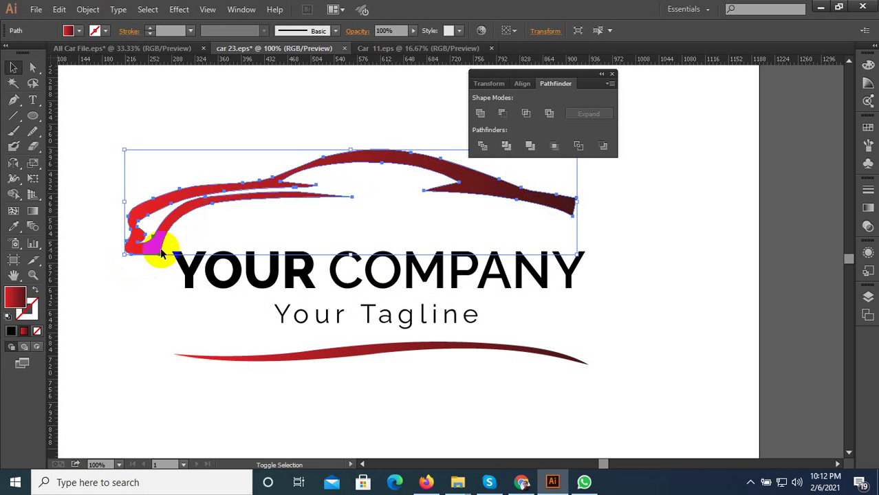
pyautogui.moveTo(246, 196); pyautogui.dragTo(246, 218)
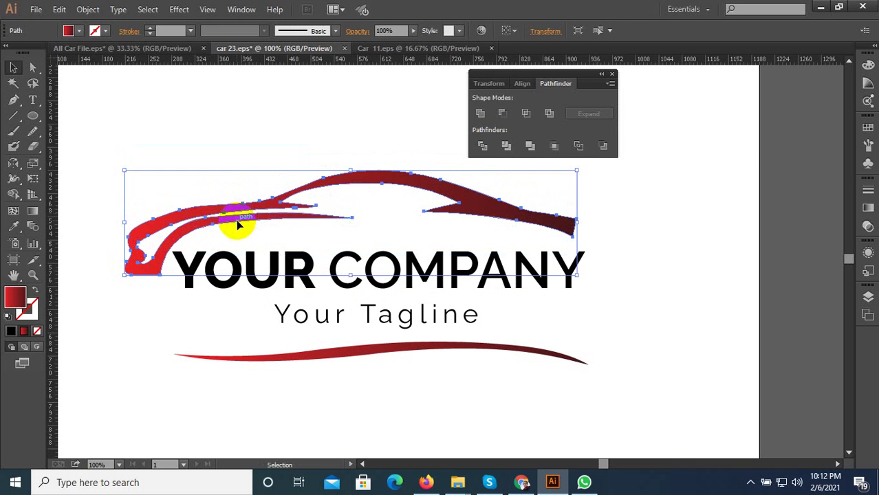
pyautogui.scroll(-1, 241, 221)
pyautogui.click(253, 137)
pyautogui.click(464, 224)
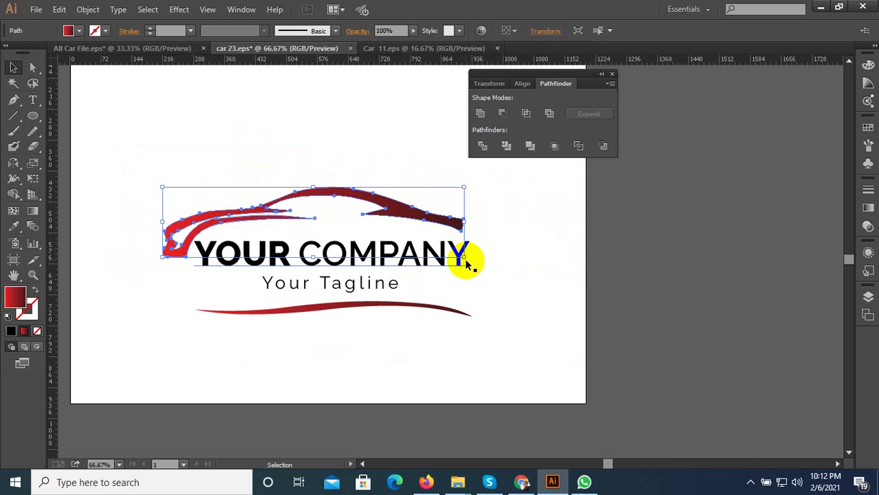
pyautogui.moveTo(465, 262); pyautogui.dragTo(471, 263)
pyautogui.click(356, 349)
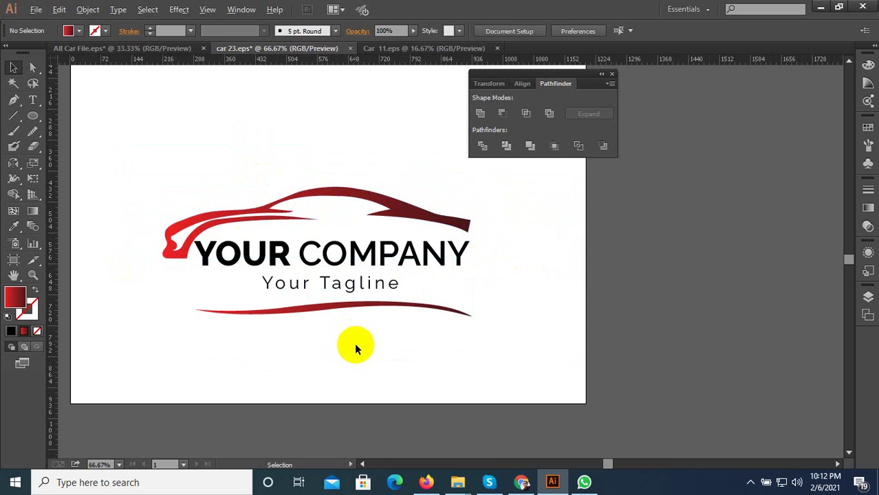
# Select the entire logo and move it higher on the artboard
pyautogui.scroll(-1, 356, 350)
pyautogui.scroll(-1, 365, 350)
pyautogui.scroll(-1, 365, 350)
pyautogui.moveTo(365, 351); pyautogui.dragTo(328, 238)
pyautogui.scroll(2, 349, 317)
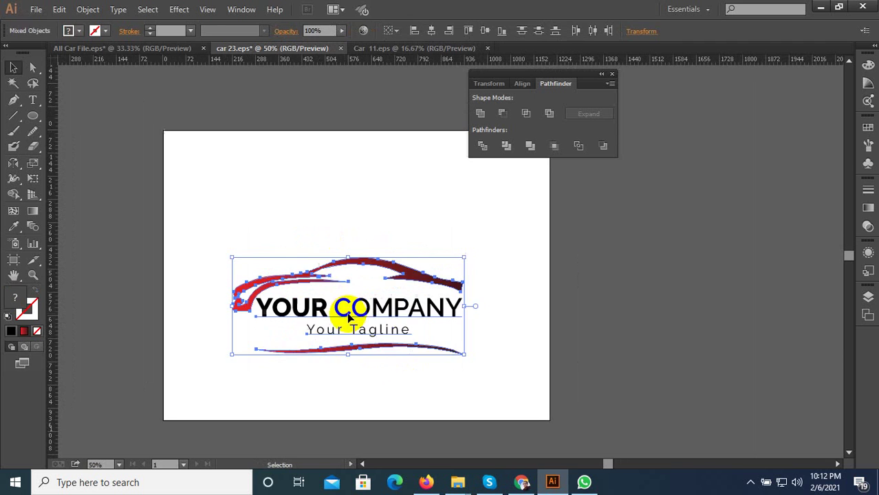
pyautogui.moveTo(349, 317); pyautogui.dragTo(349, 295)
pyautogui.click(373, 373)
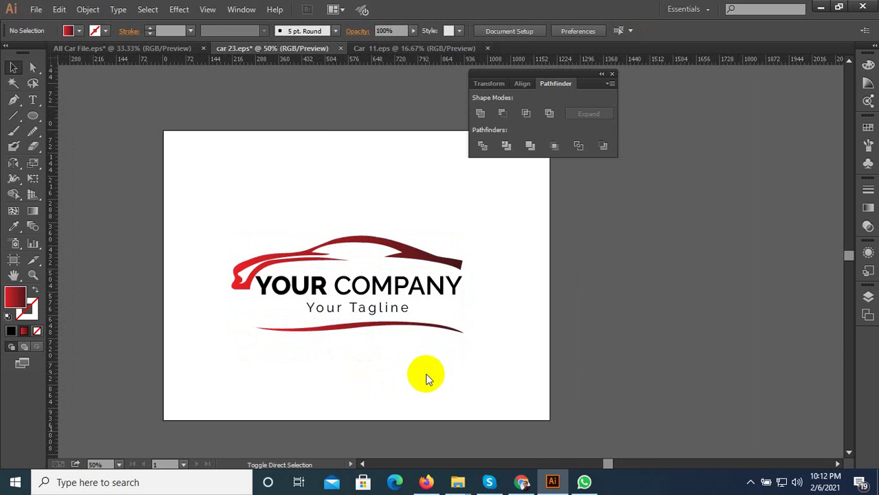
# Save the rearranged logo as car 24.eps with default EPS options
pyautogui.hotkey('ctrl', 'shift', 's')
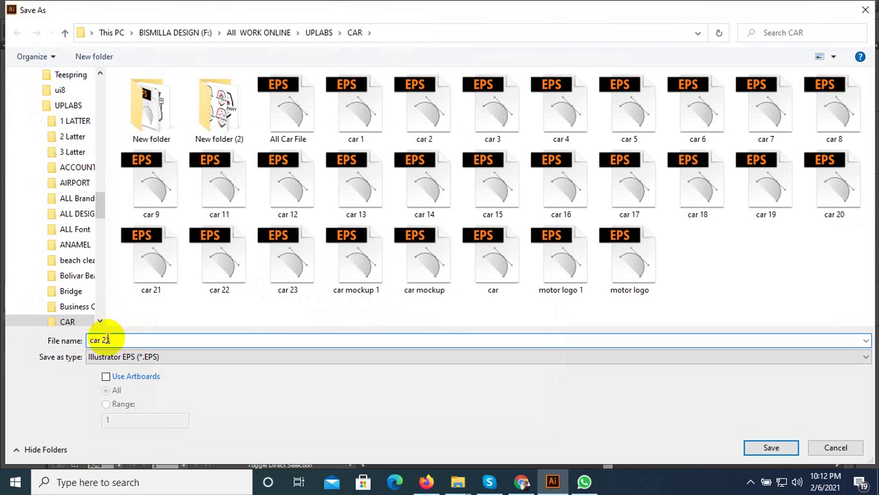
pyautogui.press('BackSpace')
pyautogui.write('4')
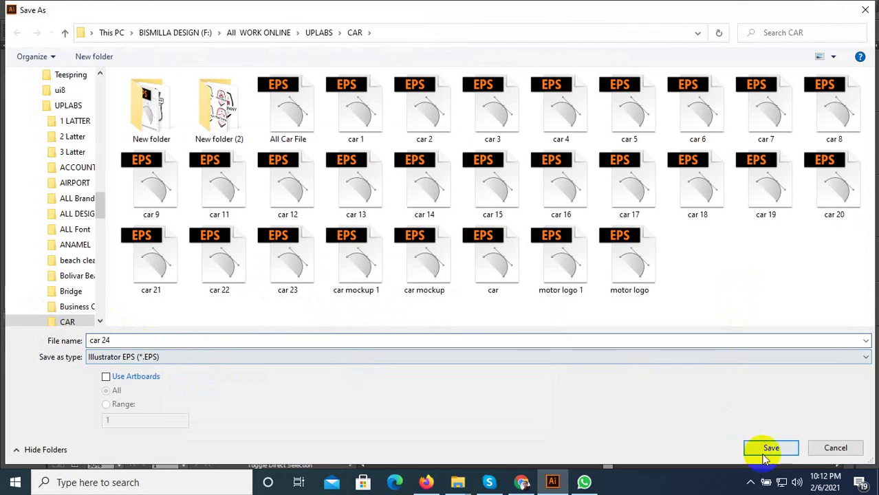
pyautogui.click(765, 456)
pyautogui.click(488, 415)
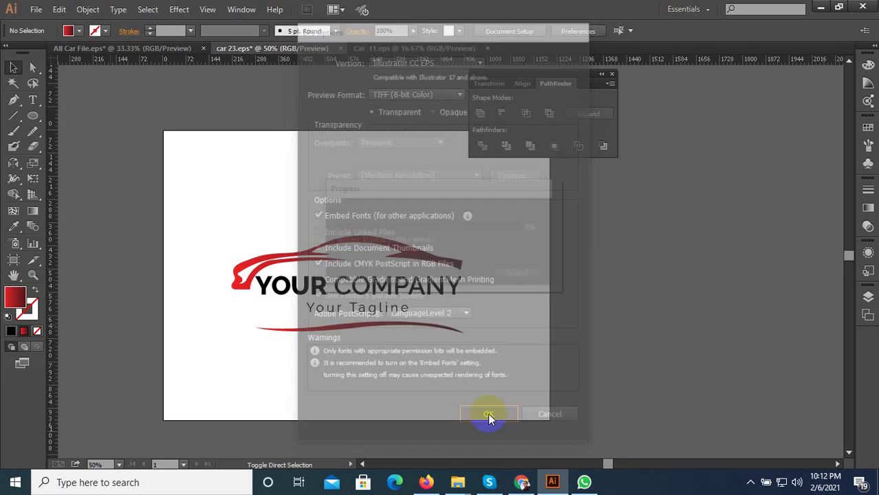
pyautogui.moveTo(516, 368); pyautogui.dragTo(193, 173)
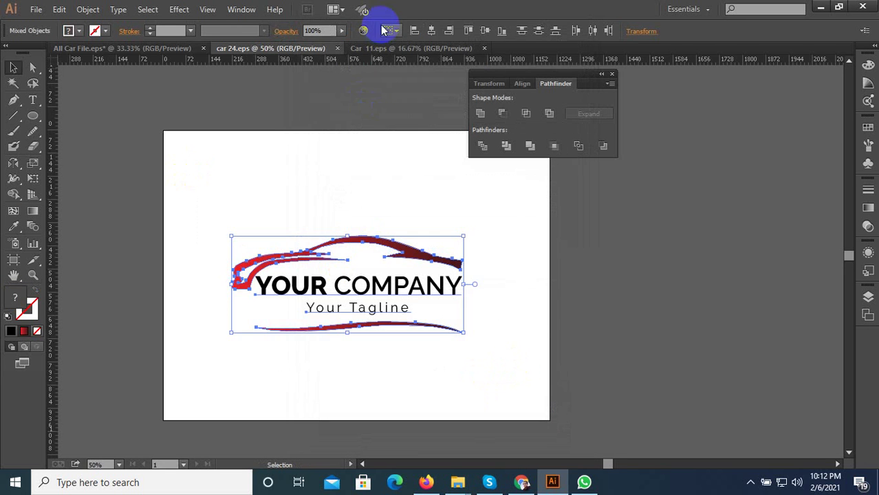
pyautogui.click(386, 48)
# Replace Car 11's old logo with the pasted car 24 logo, centred and scaled up
pyautogui.press('Delete')
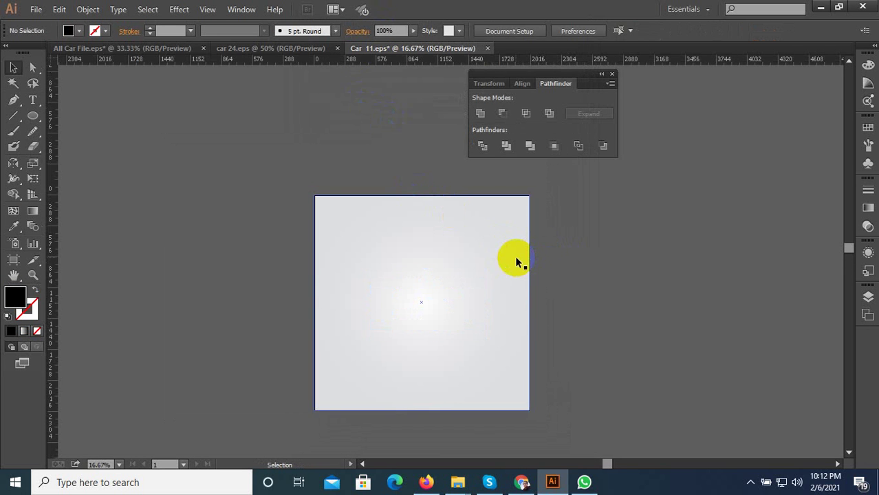
pyautogui.hotkey('ctrl', 'v')
pyautogui.scroll(1, 446, 295)
pyautogui.scroll(1, 446, 295)
pyautogui.moveTo(468, 235); pyautogui.dragTo(389, 311)
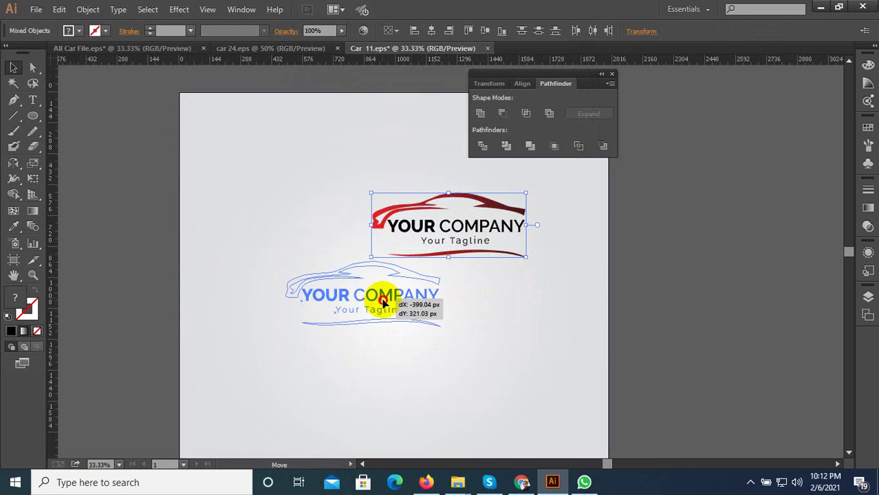
pyautogui.scroll(-1, 455, 274)
pyautogui.moveTo(447, 269); pyautogui.dragTo(481, 236)
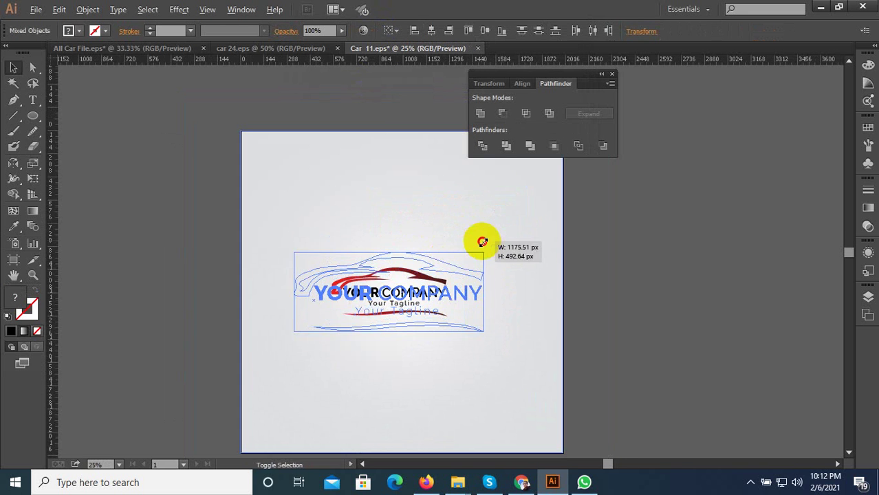
pyautogui.scroll(1, 449, 299)
pyautogui.scroll(-1, 415, 307)
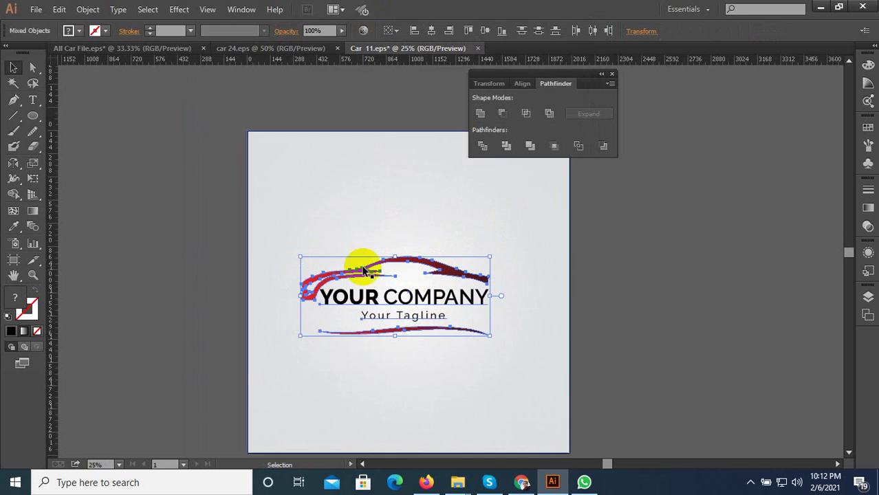
# Convert the logo text to outlines and save the file as Car 12
pyautogui.click(118, 9)
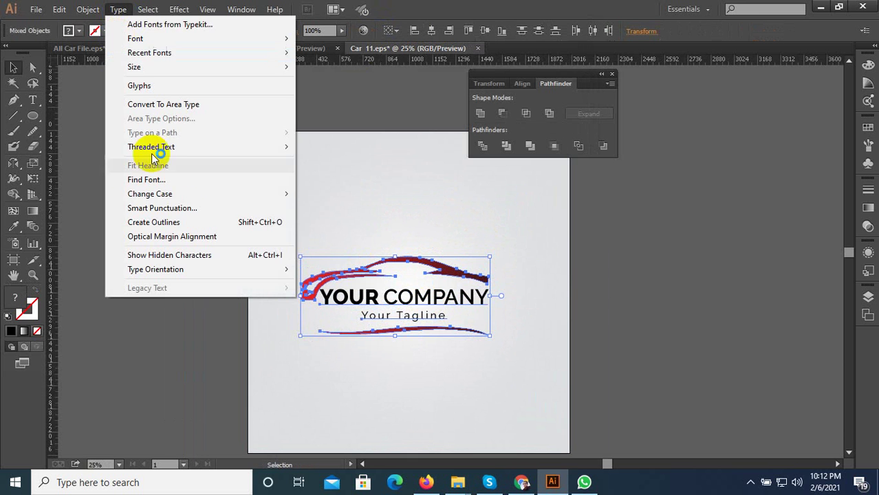
pyautogui.click(202, 220)
pyautogui.hotkey('ctrl', 'shift', 's')
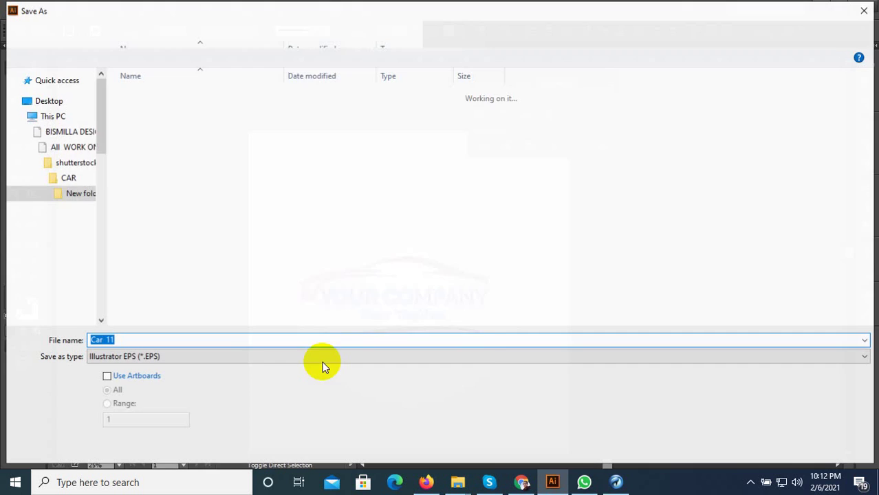
pyautogui.write('12')
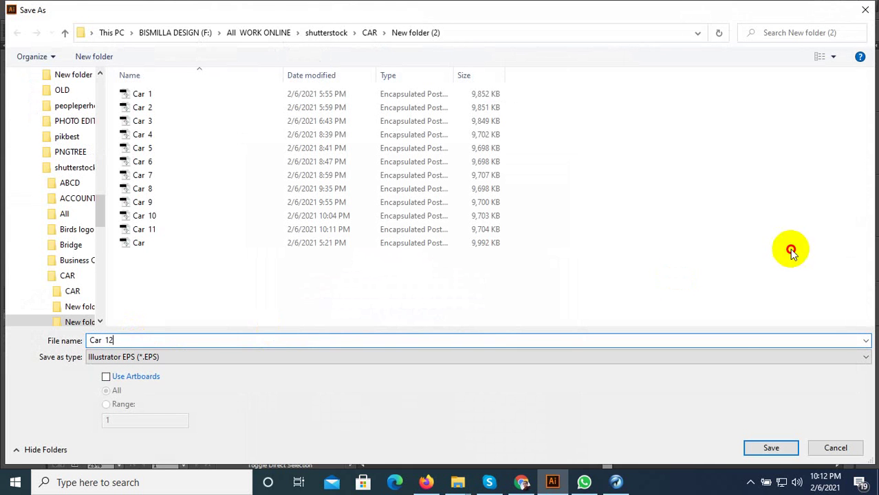
pyautogui.click(769, 450)
# Set EPS Options to Illustrator 10 EPS and accept the legacy-format warning
pyautogui.click(430, 61)
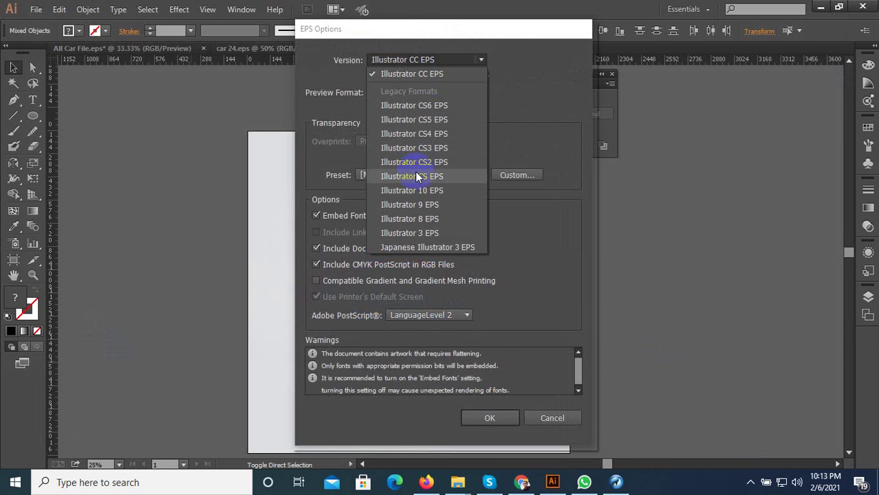
pyautogui.click(416, 191)
pyautogui.click(489, 417)
pyautogui.click(498, 263)
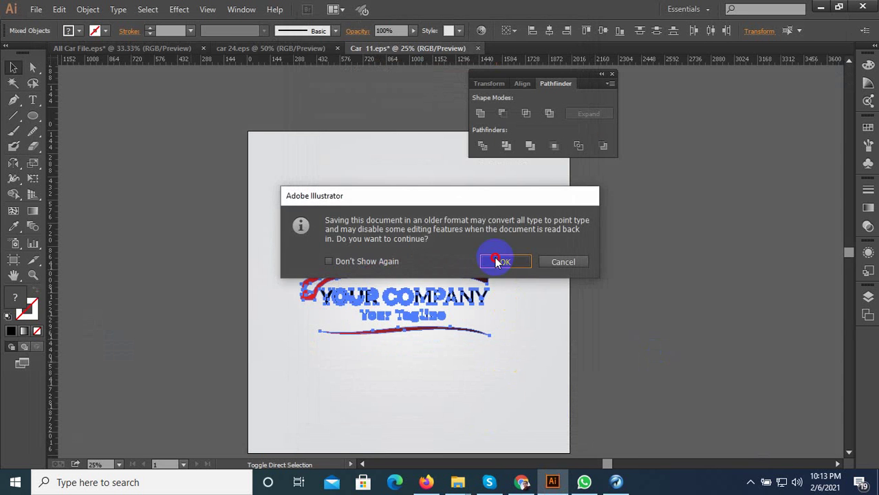
pyautogui.click(750, 482)
pyautogui.click(722, 397)
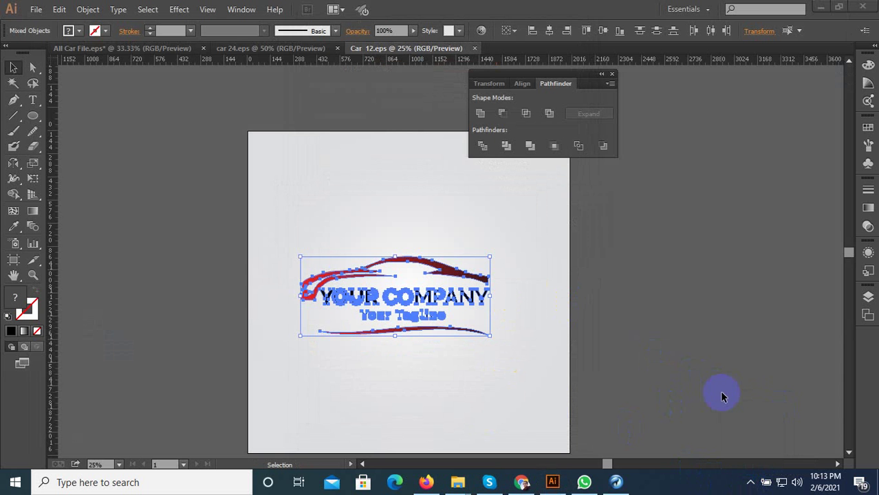